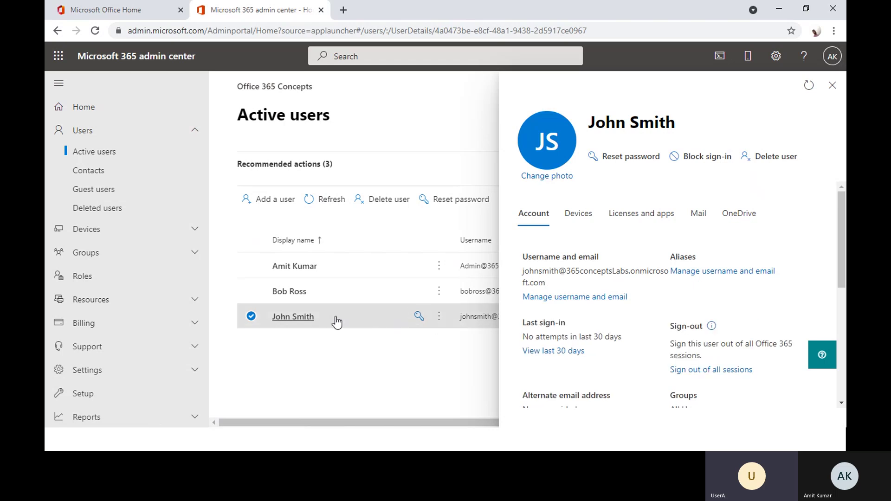
- Check the Roles section of the last user's details, which reads No administrator access
{"action": "scroll", "coordinate": [687, 321], "scroll_direction": "down", "scroll_amount": 4}
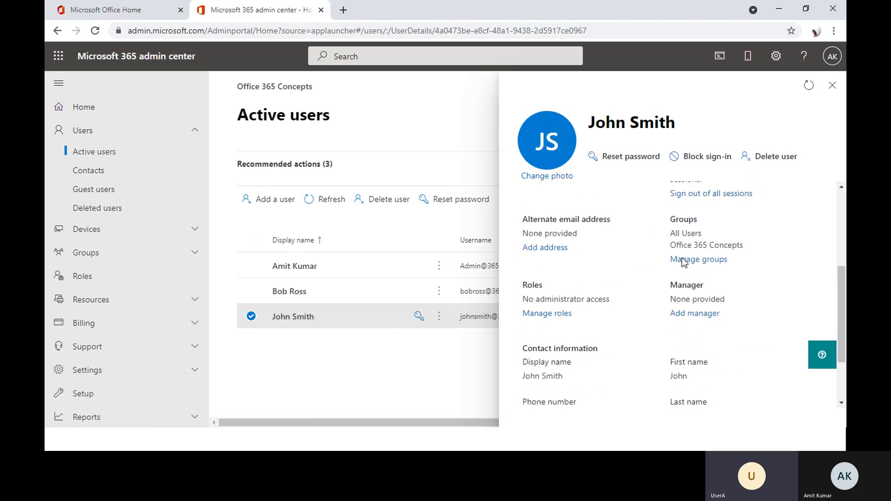
{"action": "scroll", "coordinate": [685, 305], "scroll_direction": "down", "scroll_amount": 2}
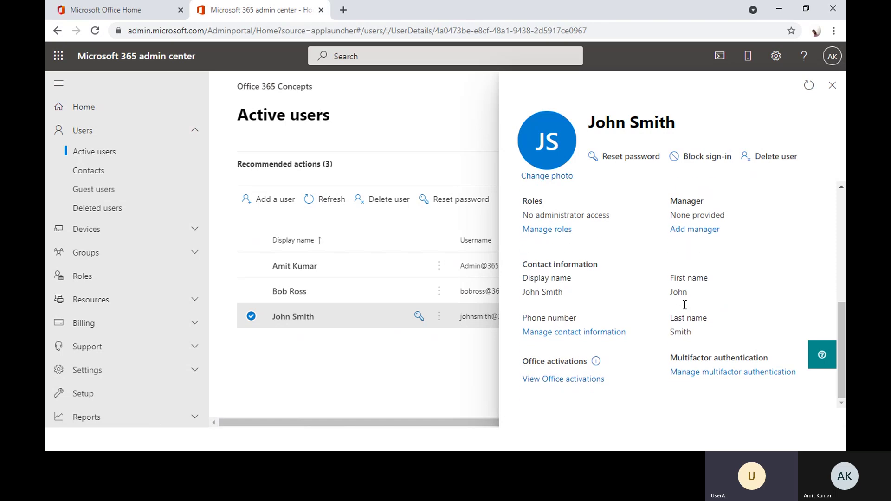
{"action": "scroll", "coordinate": [703, 328], "scroll_direction": "up", "scroll_amount": 3}
{"action": "scroll", "coordinate": [703, 329], "scroll_direction": "up", "scroll_amount": 1}
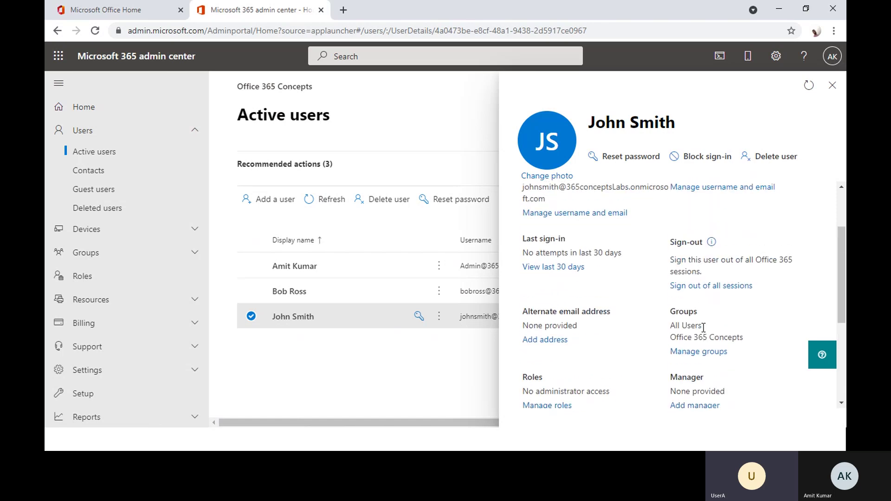
{"action": "scroll", "coordinate": [703, 329], "scroll_direction": "down", "scroll_amount": 2}
{"action": "scroll", "coordinate": [702, 328], "scroll_direction": "down", "scroll_amount": 1}
{"action": "left_click_drag", "start_coordinate": [521, 256], "coordinate": [573, 275]}
{"action": "left_click", "coordinate": [574, 276]}
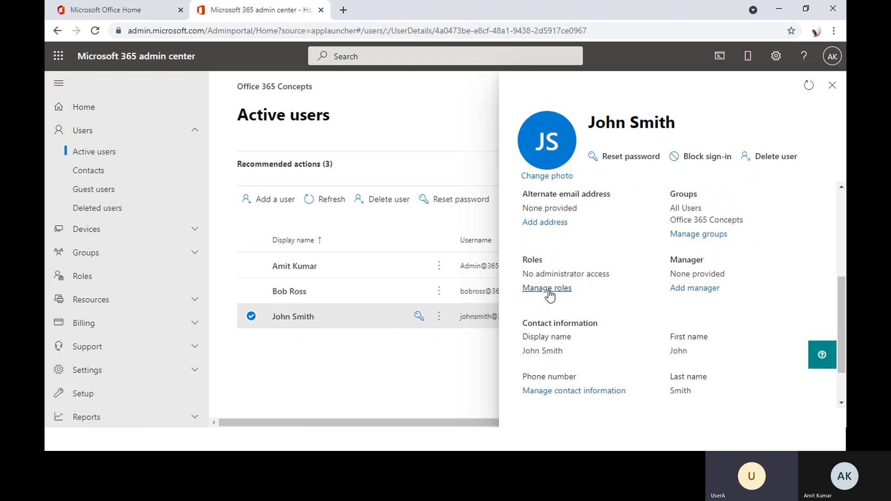
- Open Manage admin roles for the user and choose Admin center access
{"action": "left_click", "coordinate": [548, 289]}
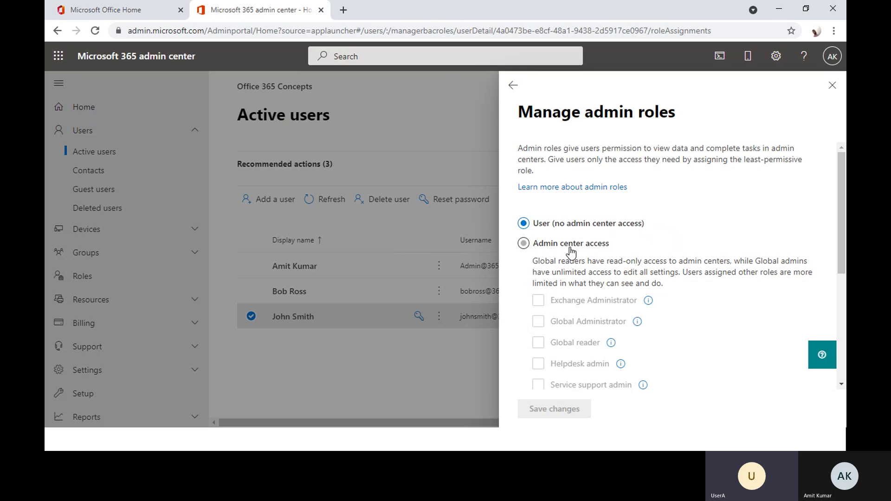
{"action": "left_click", "coordinate": [531, 247]}
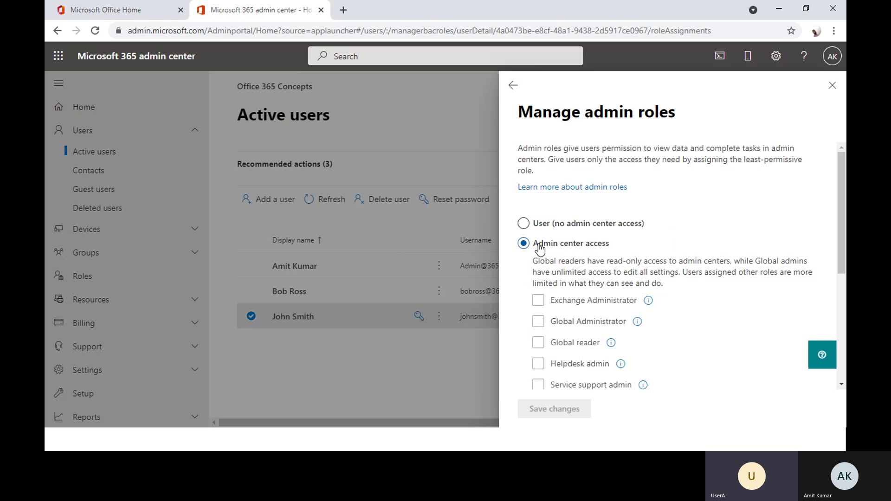
{"action": "scroll", "coordinate": [660, 284], "scroll_direction": "down", "scroll_amount": 3}
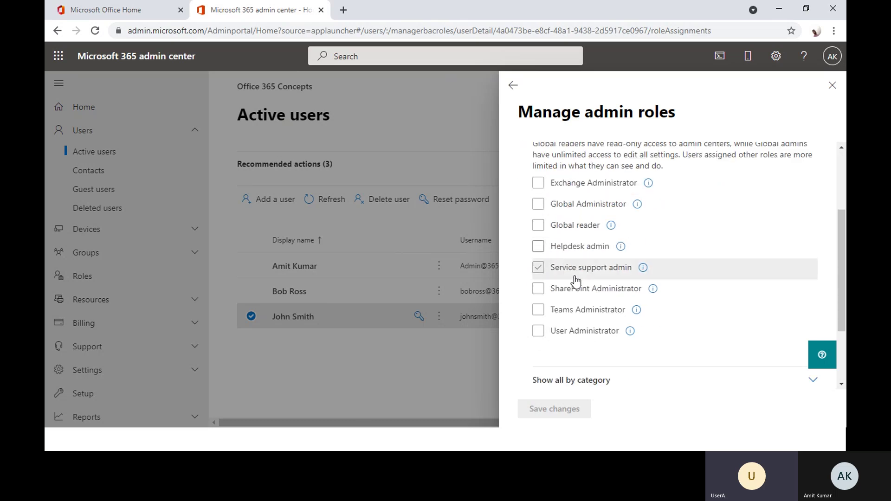
{"action": "left_click", "coordinate": [575, 333]}
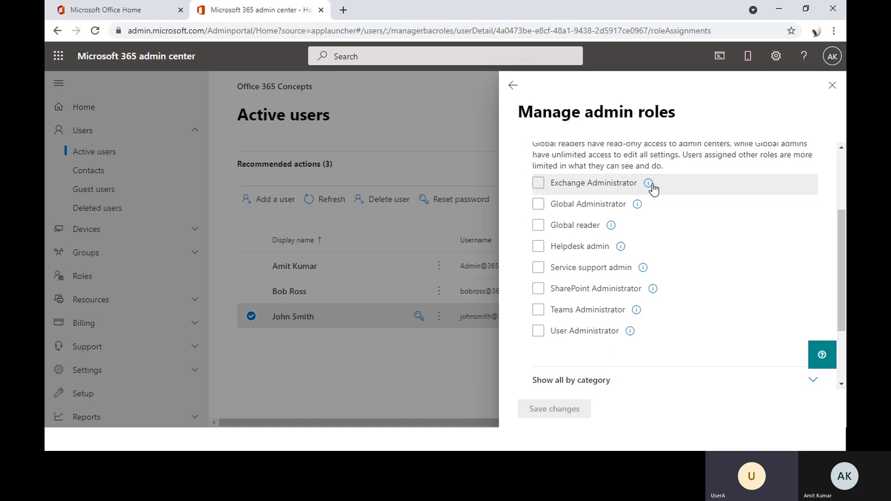
- Review the role descriptions and expand the roles to show all by category
{"action": "mouse_move", "coordinate": [650, 184]}
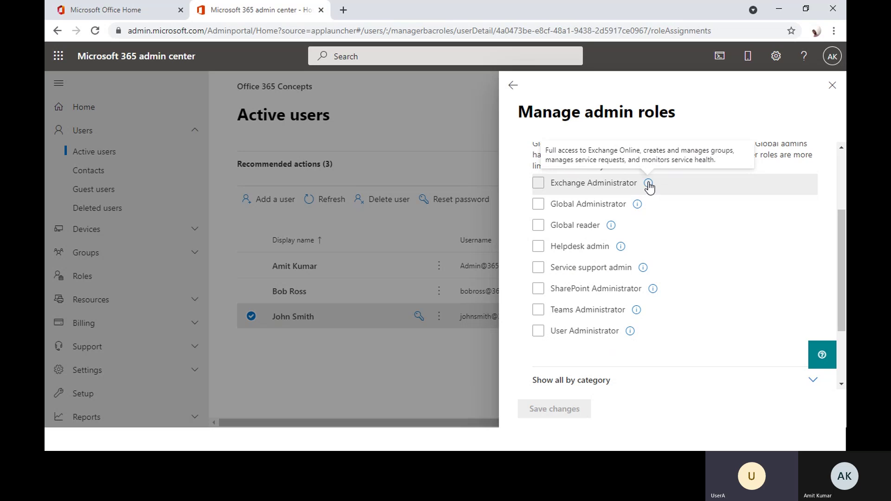
{"action": "left_click", "coordinate": [604, 185]}
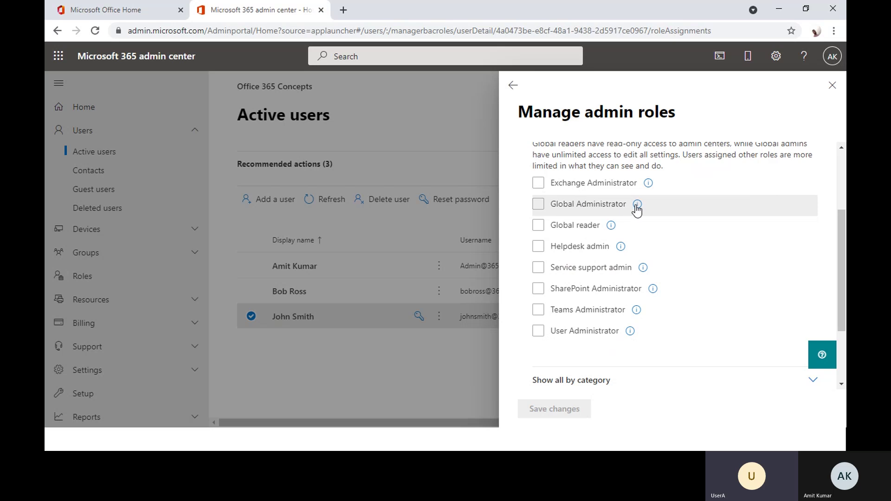
{"action": "mouse_move", "coordinate": [639, 210]}
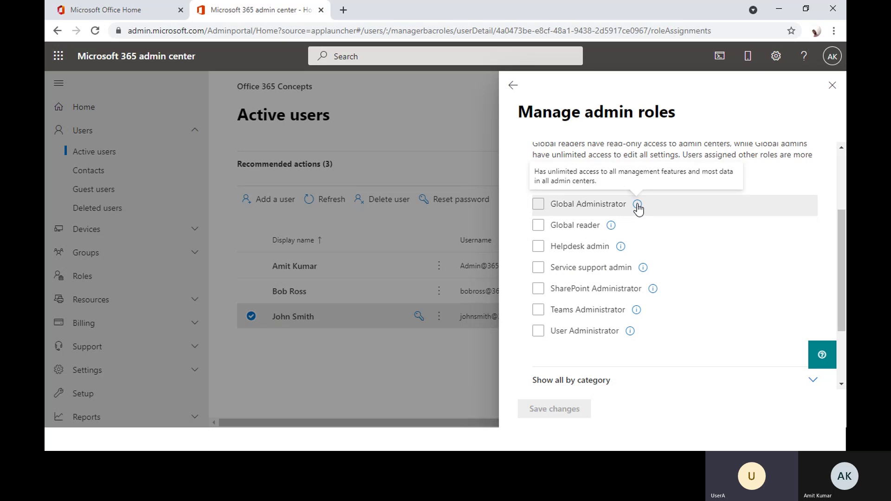
{"action": "left_click", "coordinate": [538, 246]}
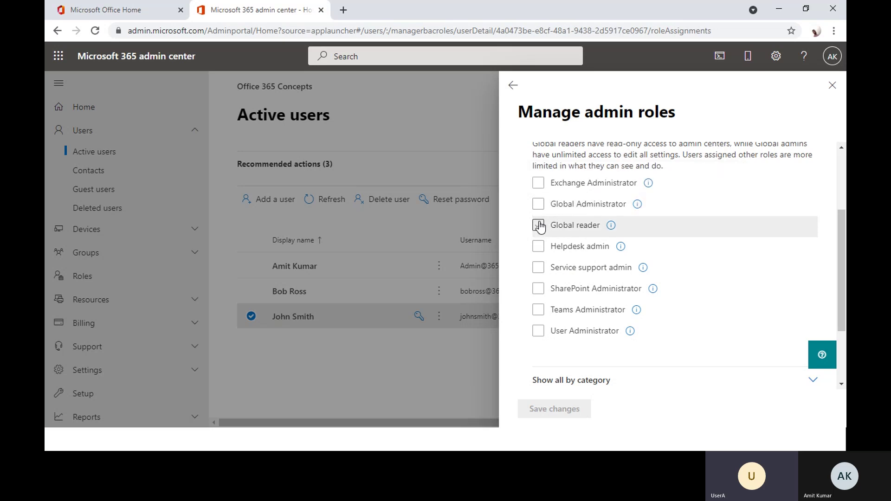
{"action": "left_click", "coordinate": [538, 247]}
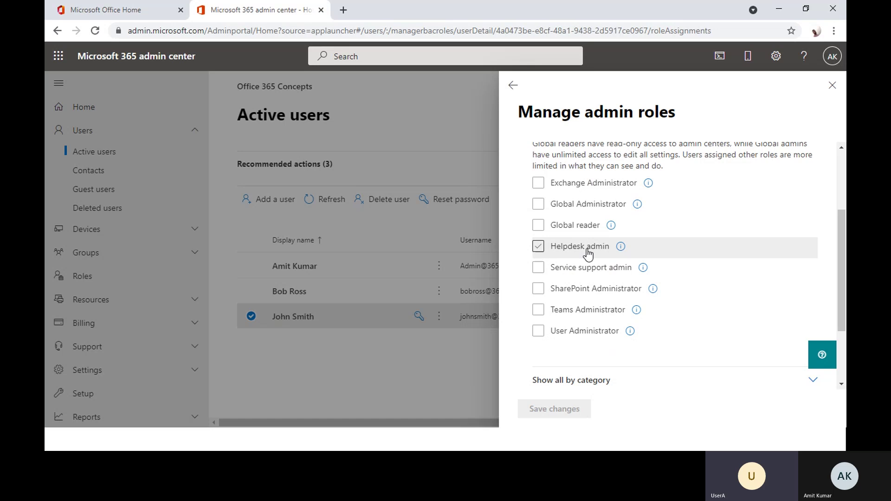
{"action": "mouse_move", "coordinate": [624, 251]}
{"action": "mouse_move", "coordinate": [644, 272]}
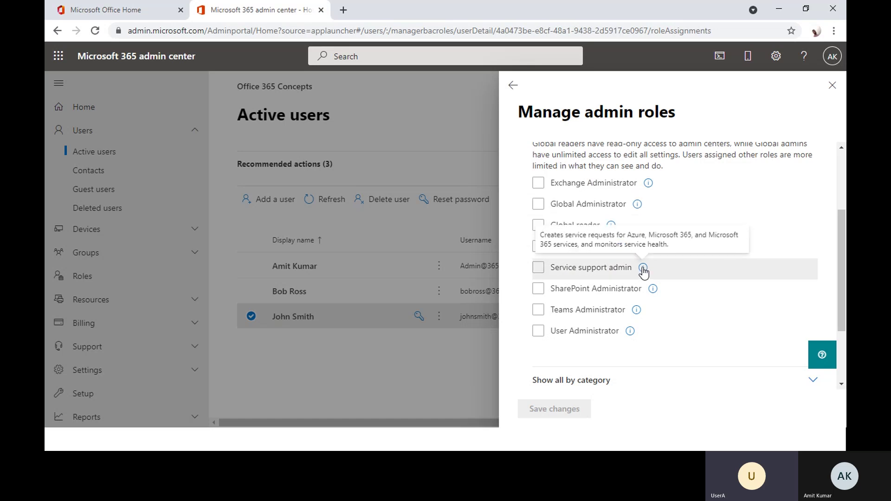
{"action": "scroll", "coordinate": [636, 288], "scroll_direction": "down", "scroll_amount": 3}
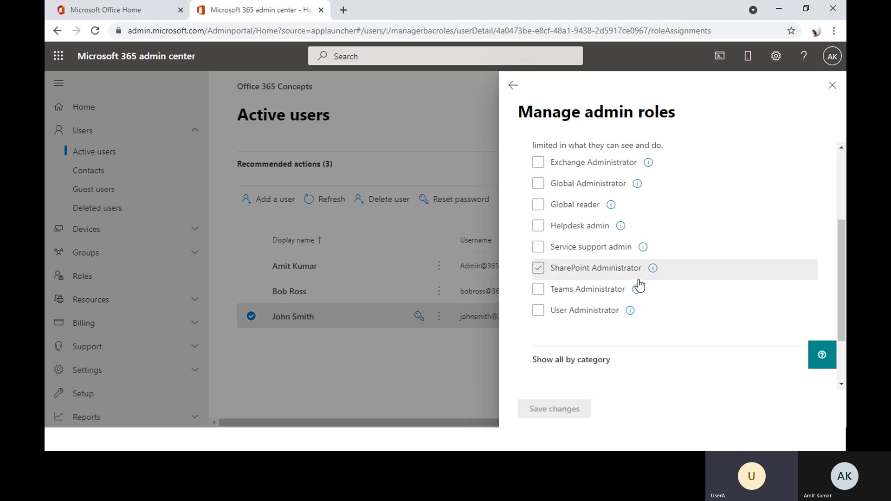
{"action": "left_click", "coordinate": [584, 283]}
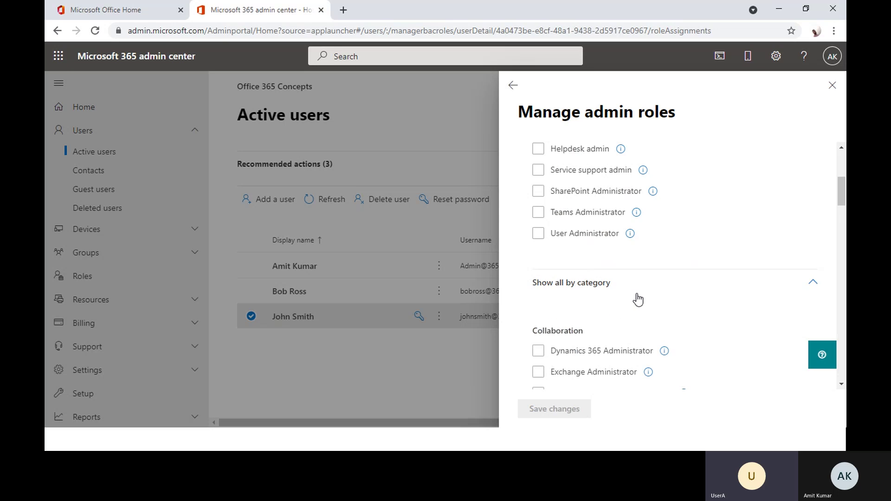
{"action": "scroll", "coordinate": [659, 300], "scroll_direction": "down", "scroll_amount": 3}
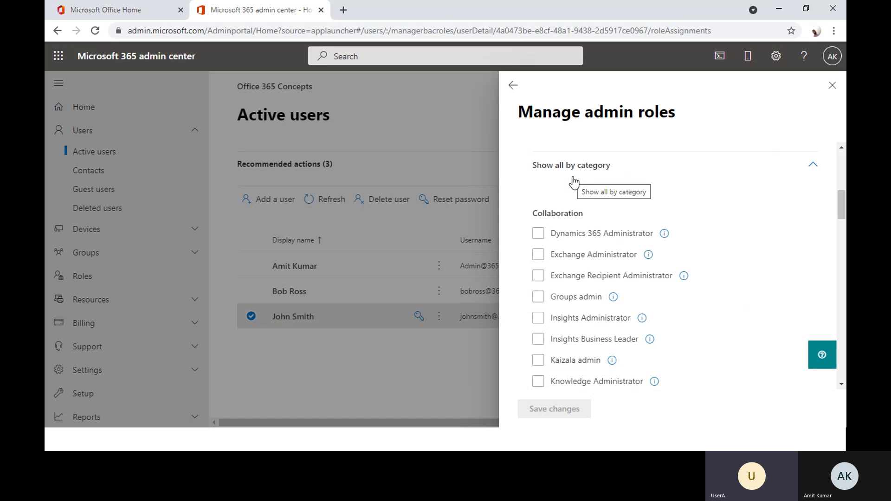
{"action": "scroll", "coordinate": [614, 173], "scroll_direction": "down", "scroll_amount": 2}
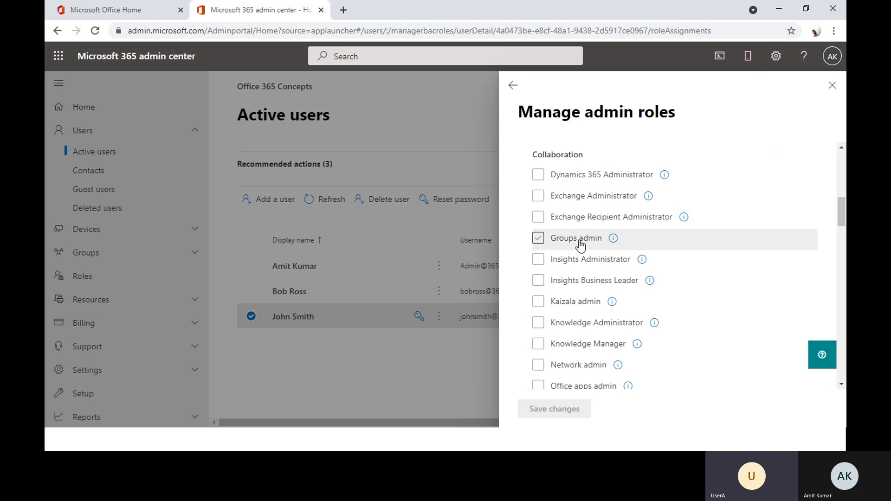
{"action": "scroll", "coordinate": [580, 245], "scroll_direction": "down", "scroll_amount": 8}
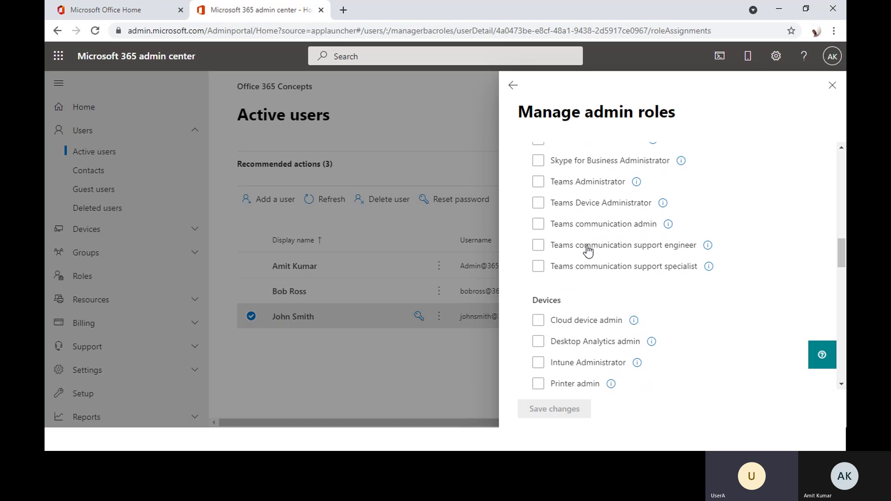
{"action": "scroll", "coordinate": [587, 251], "scroll_direction": "down", "scroll_amount": 3}
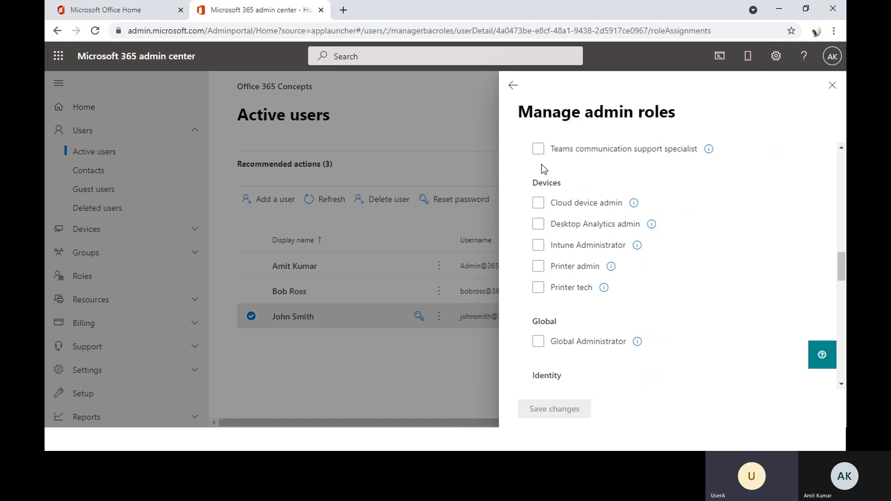
{"action": "left_click", "coordinate": [537, 246]}
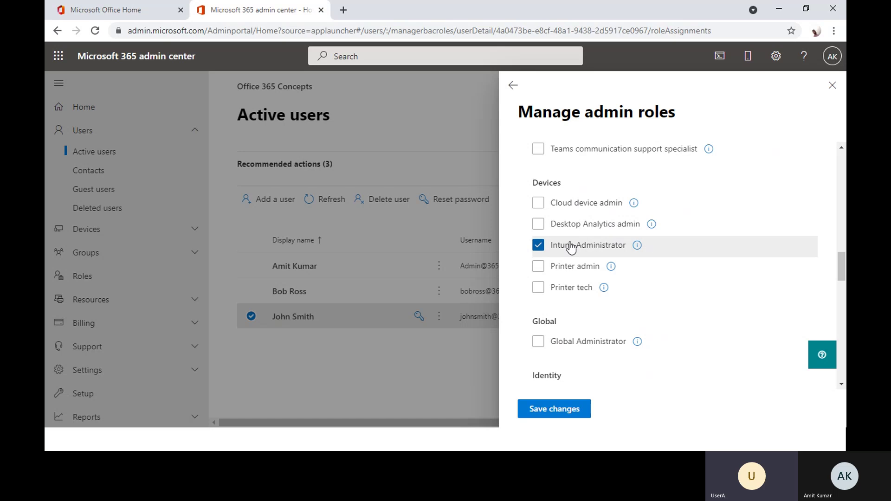
{"action": "left_click", "coordinate": [539, 245]}
{"action": "scroll", "coordinate": [598, 280], "scroll_direction": "down", "scroll_amount": 1}
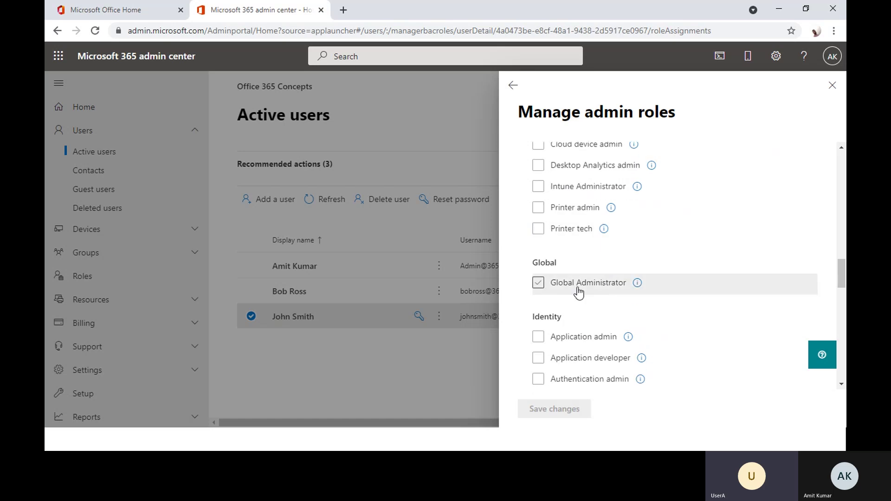
{"action": "scroll", "coordinate": [599, 291], "scroll_direction": "down", "scroll_amount": 3}
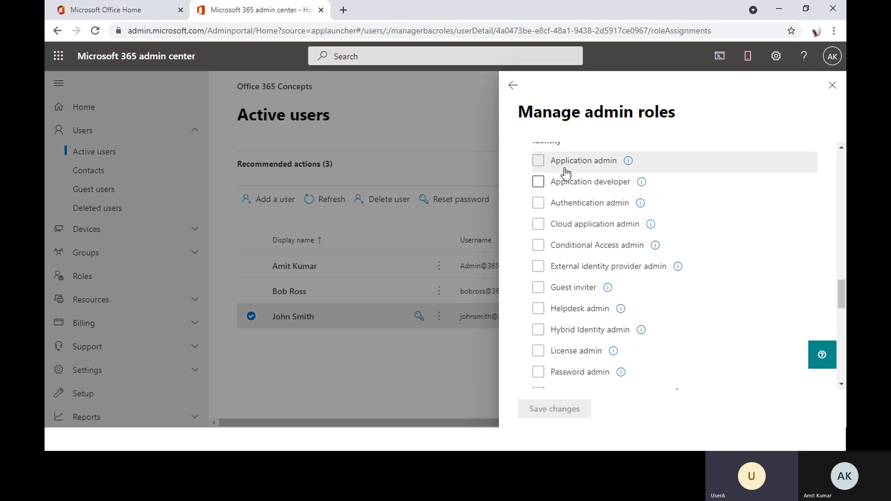
{"action": "scroll", "coordinate": [543, 228], "scroll_direction": "up", "scroll_amount": 1}
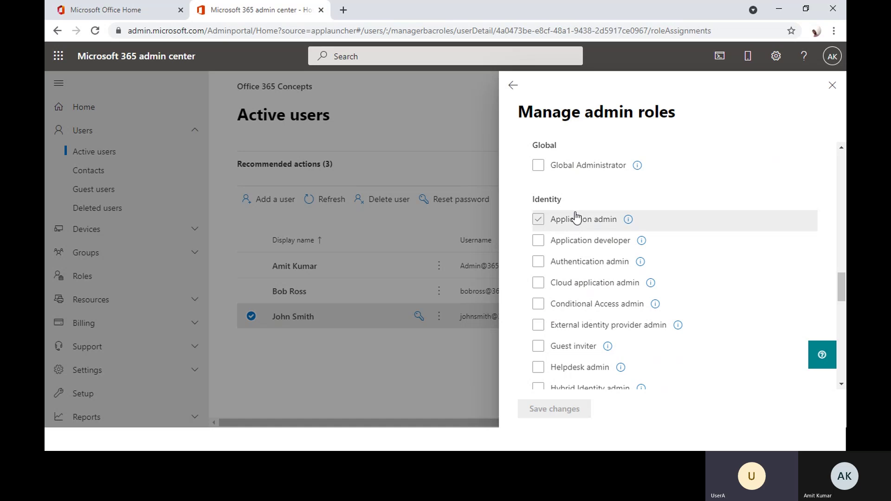
{"action": "scroll", "coordinate": [558, 223], "scroll_direction": "down", "scroll_amount": 1}
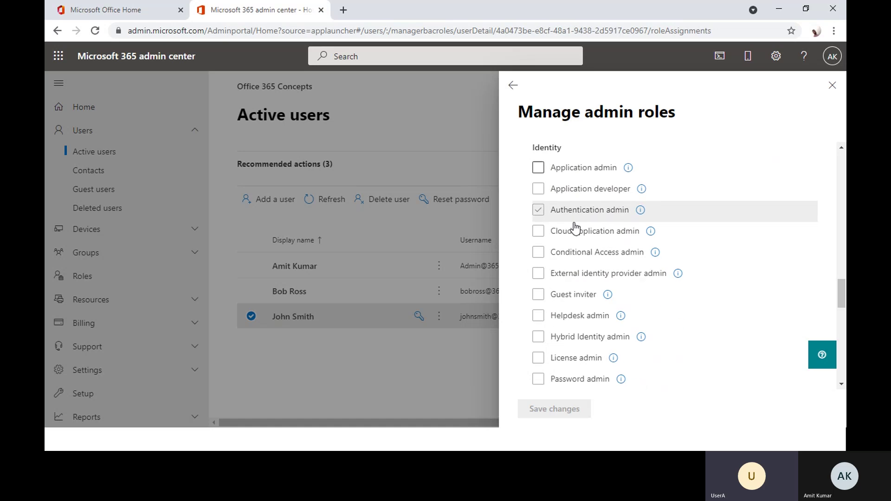
{"action": "left_click", "coordinate": [539, 247]}
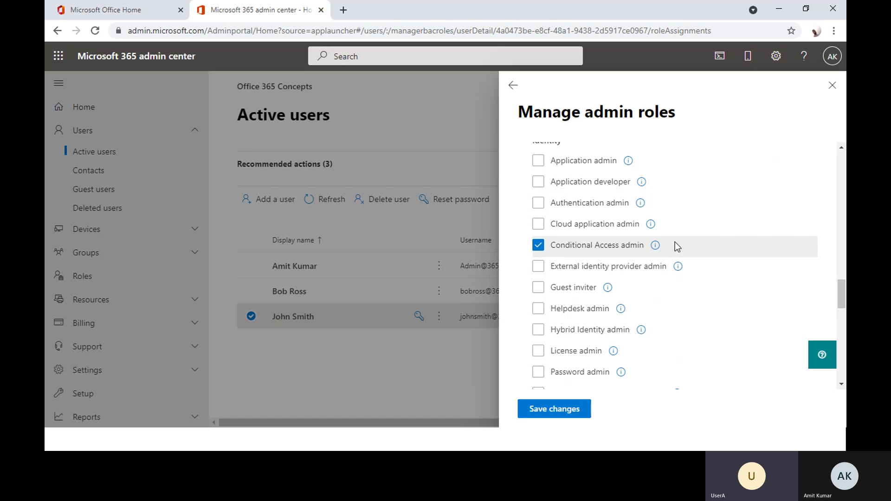
{"action": "left_click", "coordinate": [539, 245]}
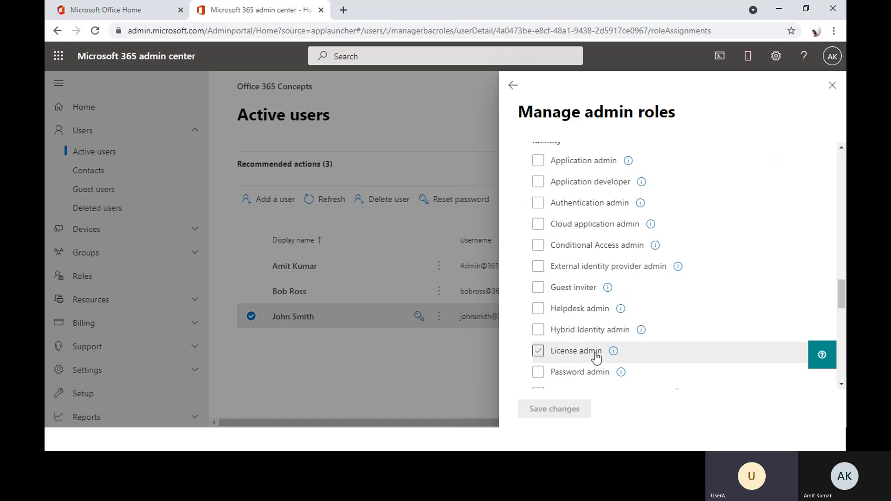
{"action": "scroll", "coordinate": [599, 352], "scroll_direction": "down", "scroll_amount": 1}
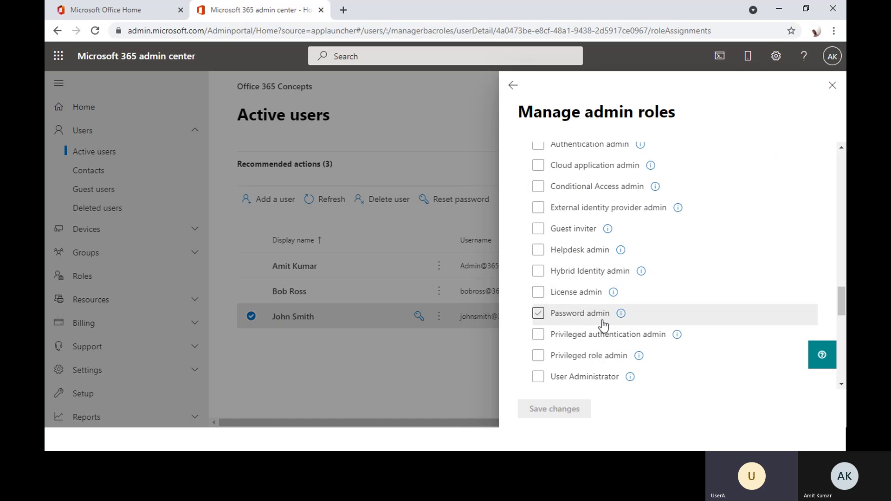
{"action": "scroll", "coordinate": [604, 336], "scroll_direction": "up", "scroll_amount": 10}
{"action": "scroll", "coordinate": [607, 334], "scroll_direction": "up", "scroll_amount": 5}
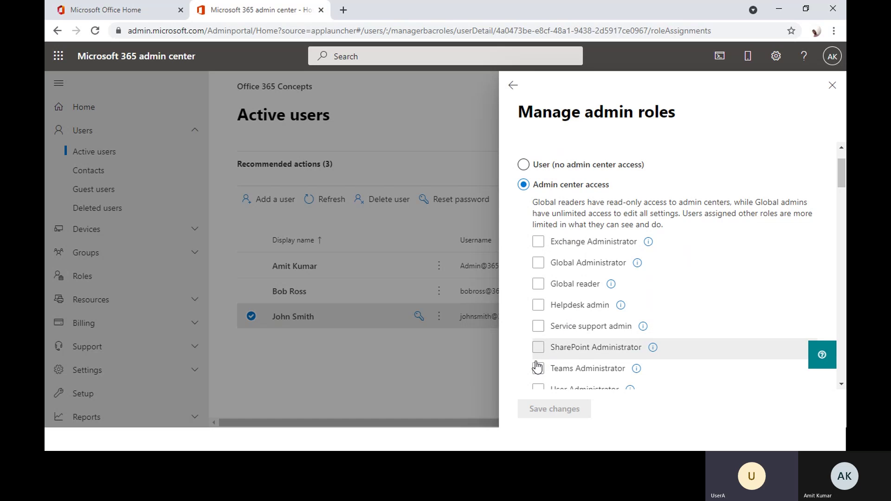
- Select the Teams Administrator role for the third user and save the change
{"action": "left_click", "coordinate": [538, 368]}
{"action": "scroll", "coordinate": [683, 335], "scroll_direction": "down", "scroll_amount": 2}
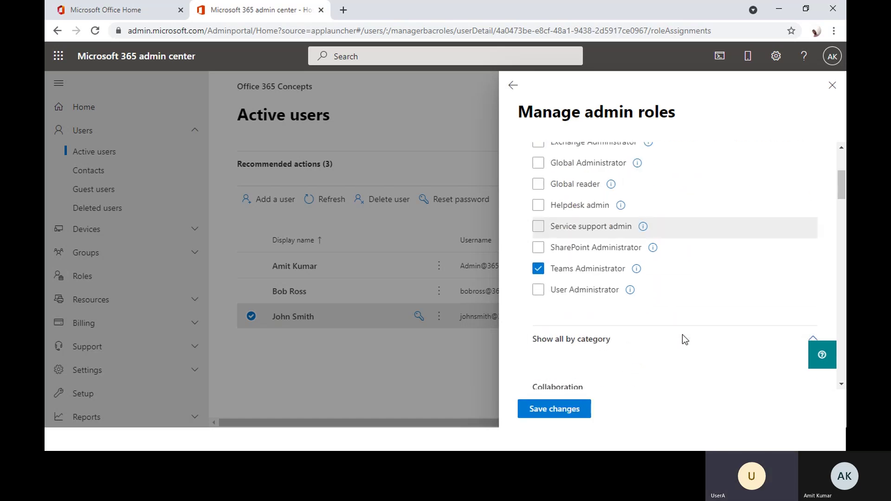
{"action": "scroll", "coordinate": [563, 274], "scroll_direction": "up", "scroll_amount": 4}
{"action": "scroll", "coordinate": [567, 278], "scroll_direction": "down", "scroll_amount": 3}
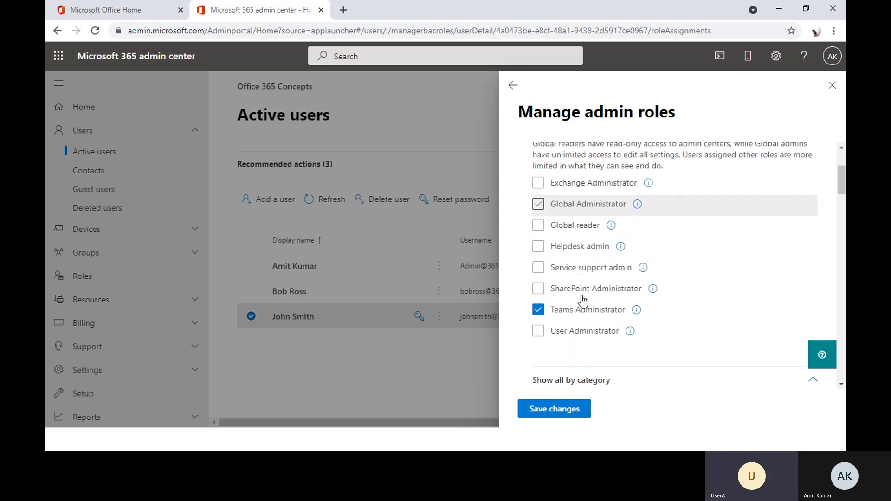
{"action": "left_click", "coordinate": [553, 413]}
{"action": "left_click", "coordinate": [553, 413]}
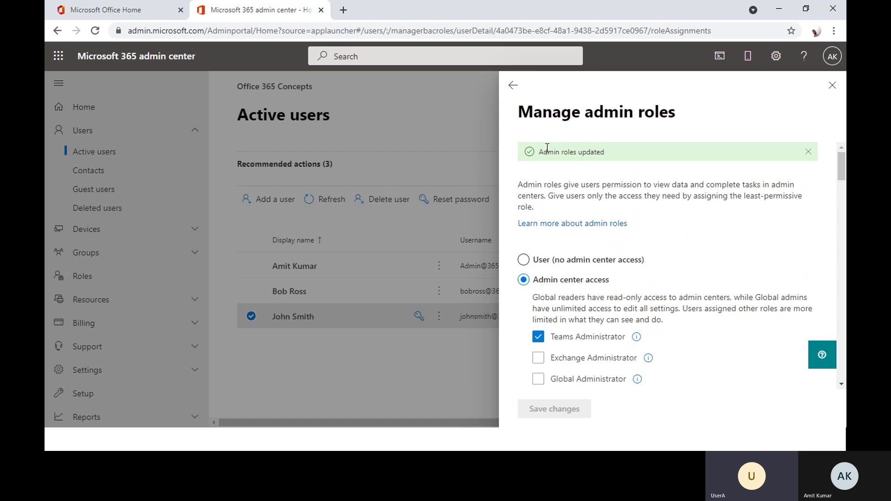
- Confirm the 'Admin roles updated' message and close the Manage admin roles panel
{"action": "left_click_drag", "start_coordinate": [540, 153], "coordinate": [615, 154]}
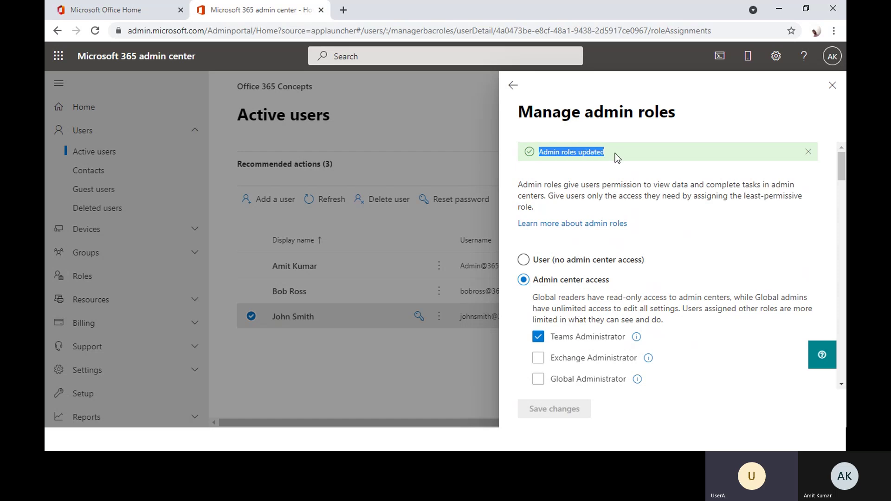
{"action": "left_click", "coordinate": [615, 153]}
{"action": "scroll", "coordinate": [655, 275], "scroll_direction": "down", "scroll_amount": 10}
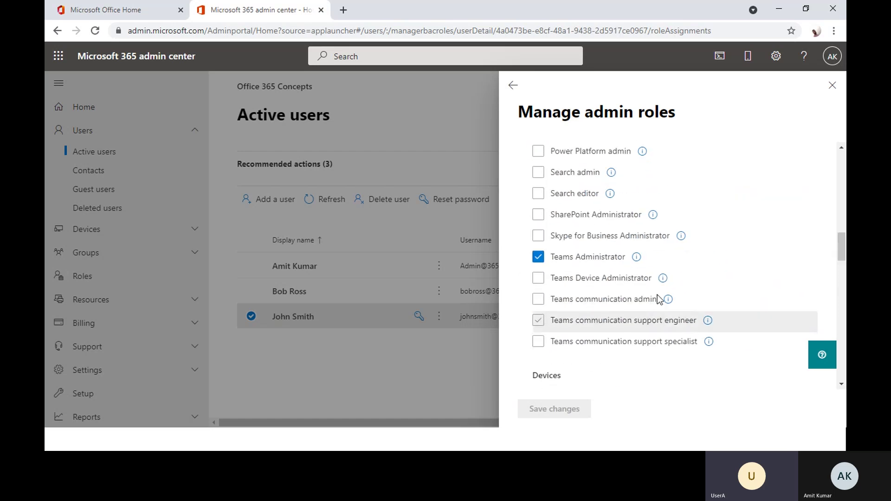
{"action": "scroll", "coordinate": [664, 299], "scroll_direction": "up", "scroll_amount": 10}
{"action": "left_click", "coordinate": [834, 85]}
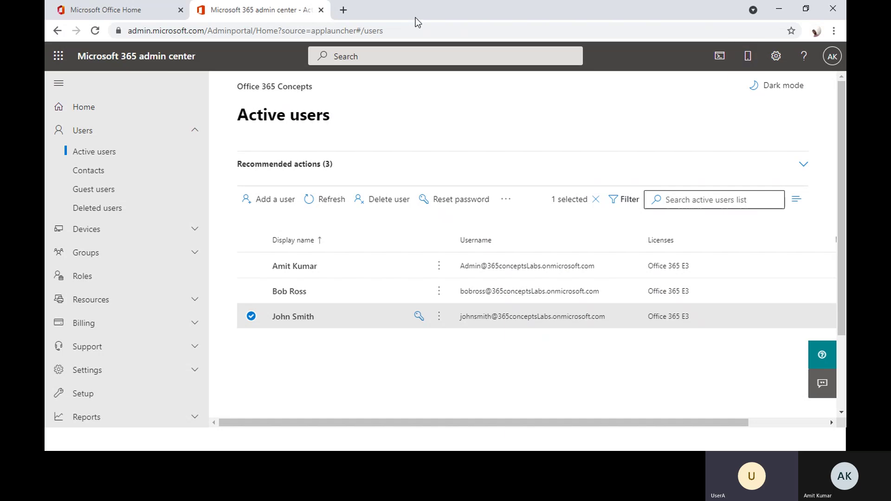
- Open portal.office.com in a new Incognito window
{"action": "left_click", "coordinate": [834, 30]}
{"action": "left_click", "coordinate": [747, 74]}
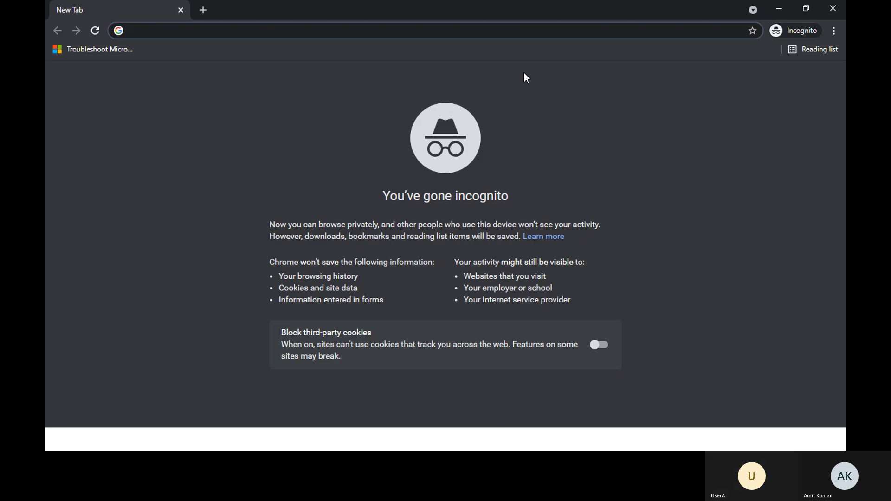
{"action": "type", "text": "portal.office.com"}
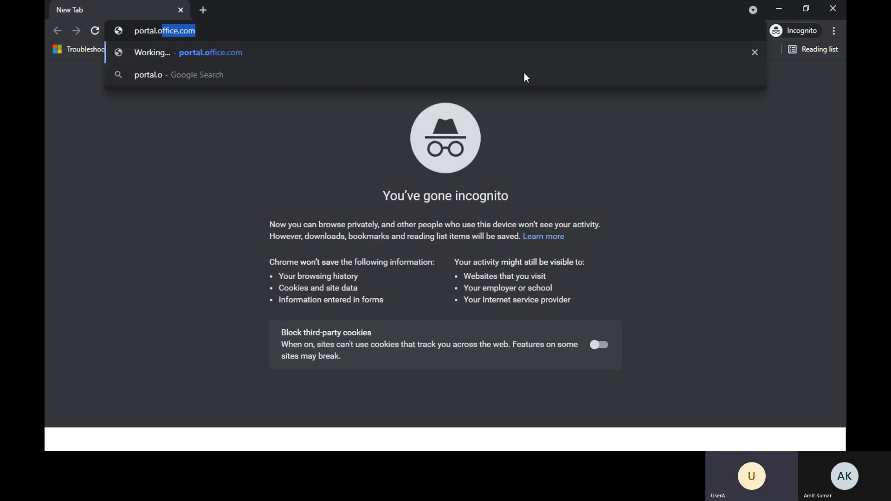
{"action": "key", "text": "Return"}
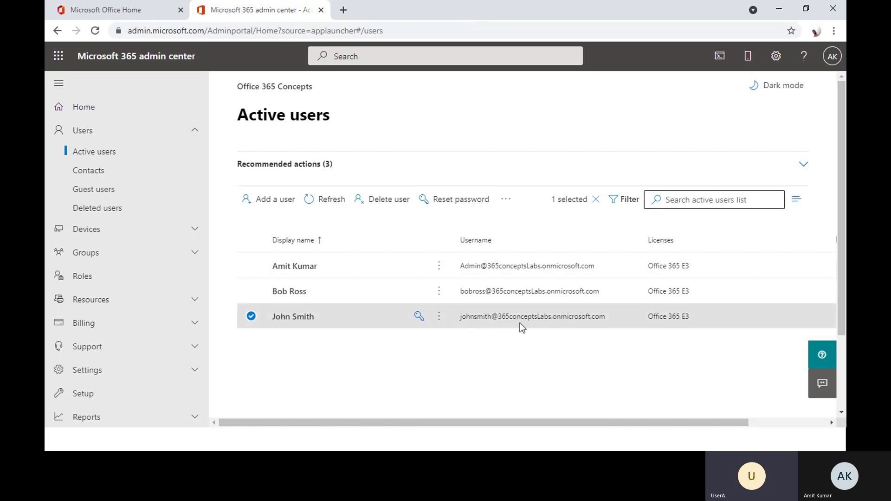
- Sign in with the third user's email and password, declining to stay signed in
{"action": "key", "text": "alt+Tab"}
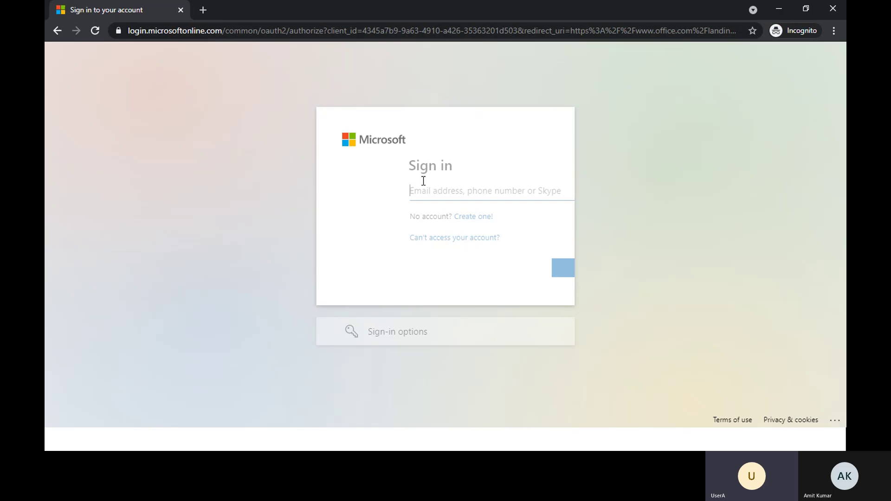
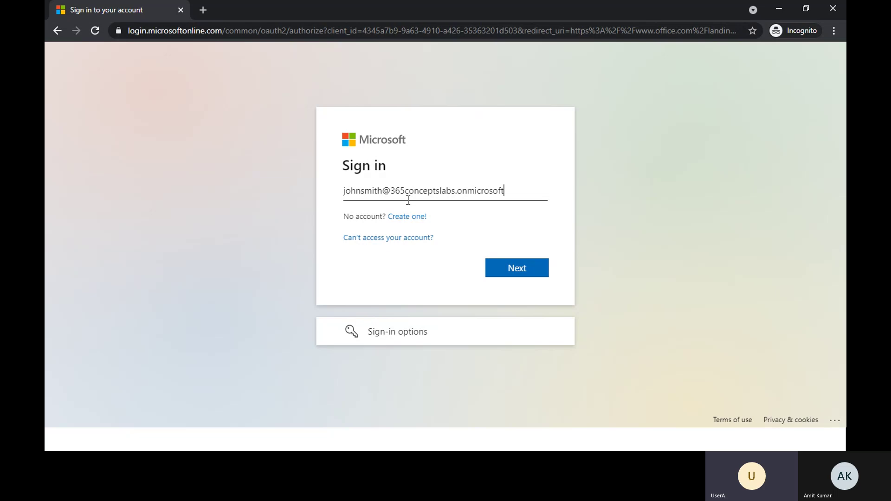
{"action": "key", "text": "Return"}
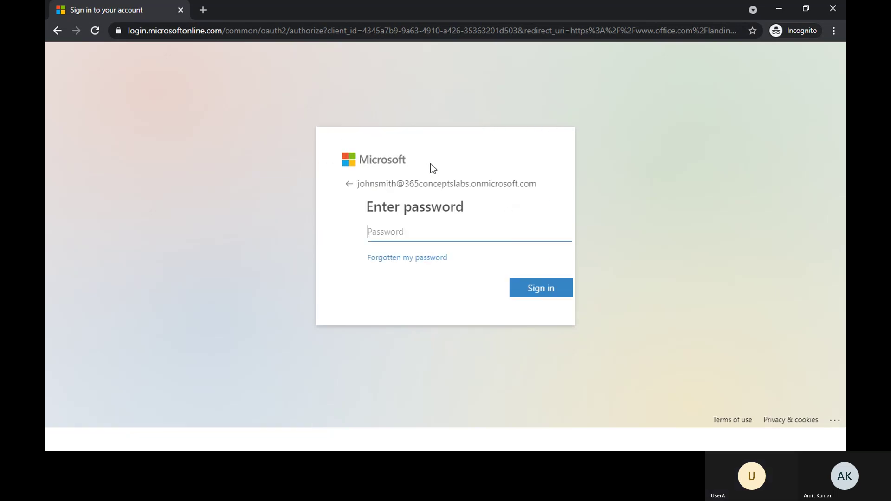
{"action": "type", "text": "••••"}
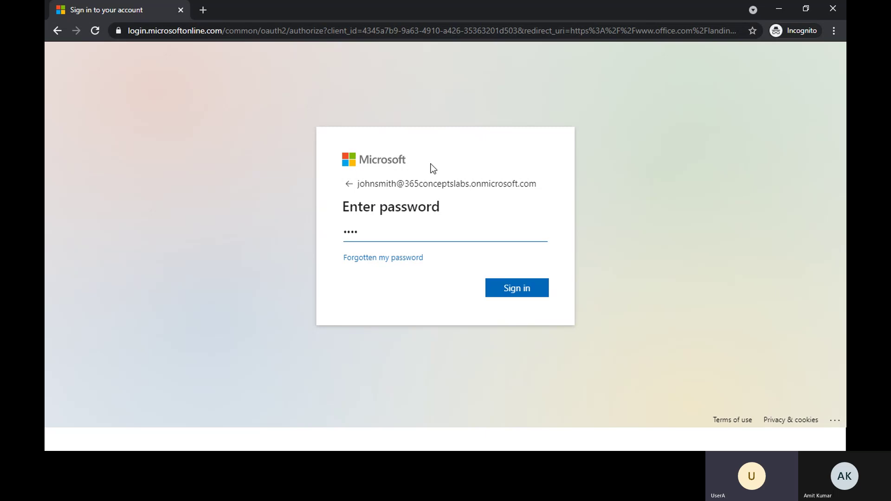
{"action": "type", "text": "••••"}
{"action": "key", "text": "Return"}
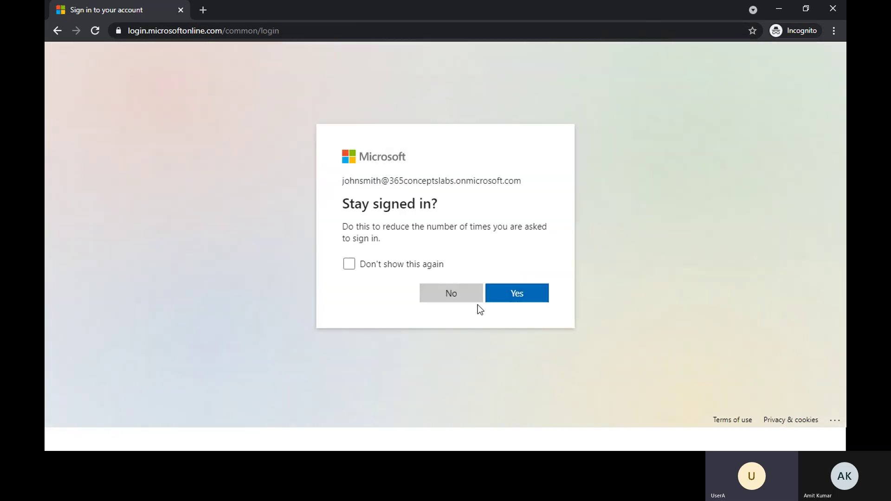
{"action": "left_click", "coordinate": [476, 305]}
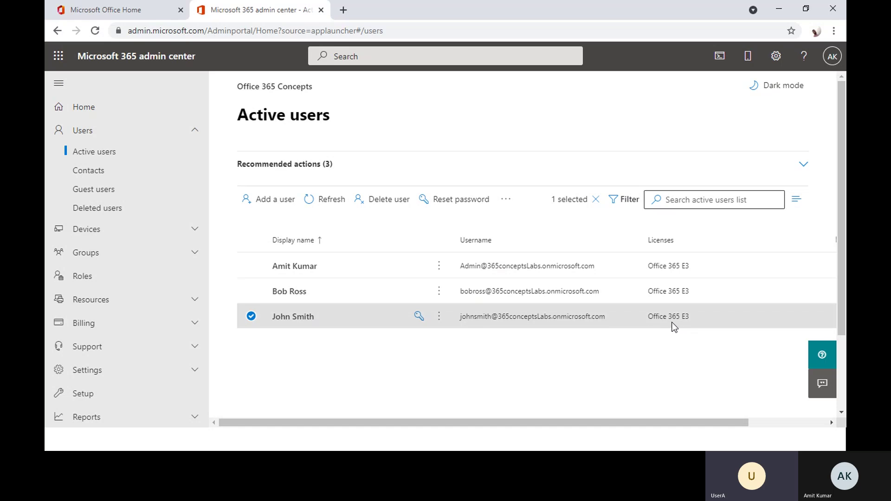
- Dismiss the Office welcome dialog and launch Admin from the All apps list
{"action": "key", "text": "alt+Tab"}
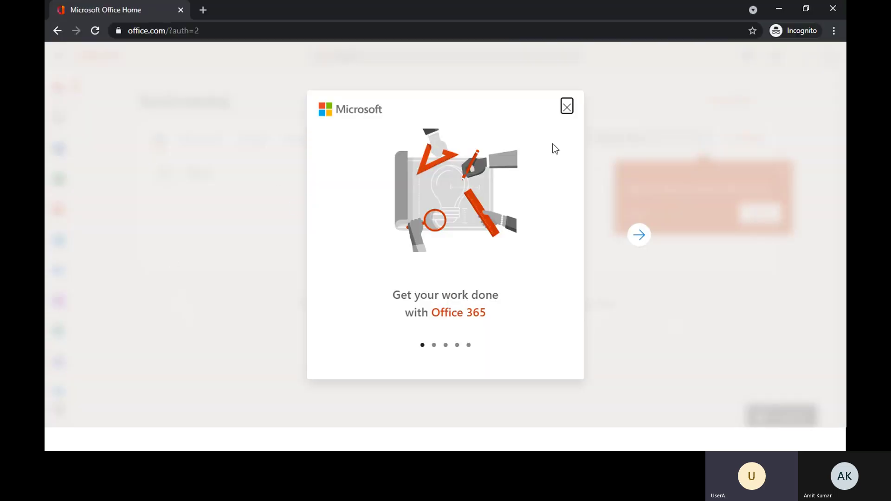
{"action": "left_click", "coordinate": [565, 112]}
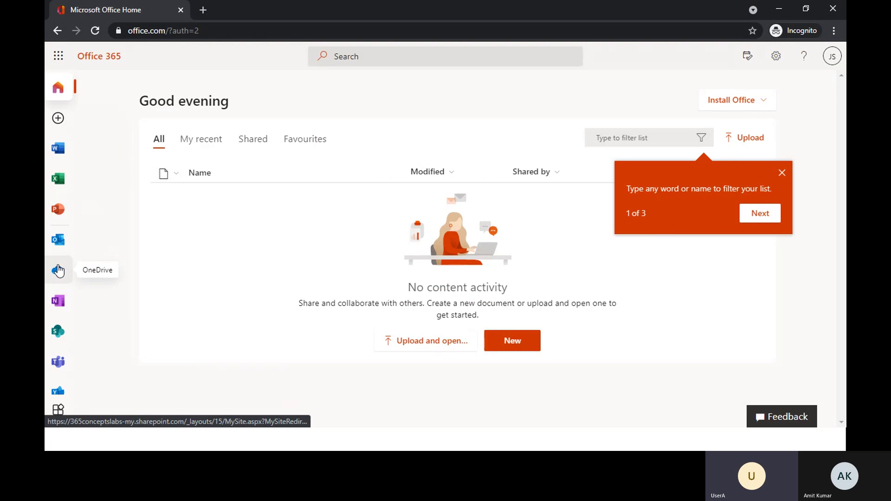
{"action": "left_click", "coordinate": [58, 409]}
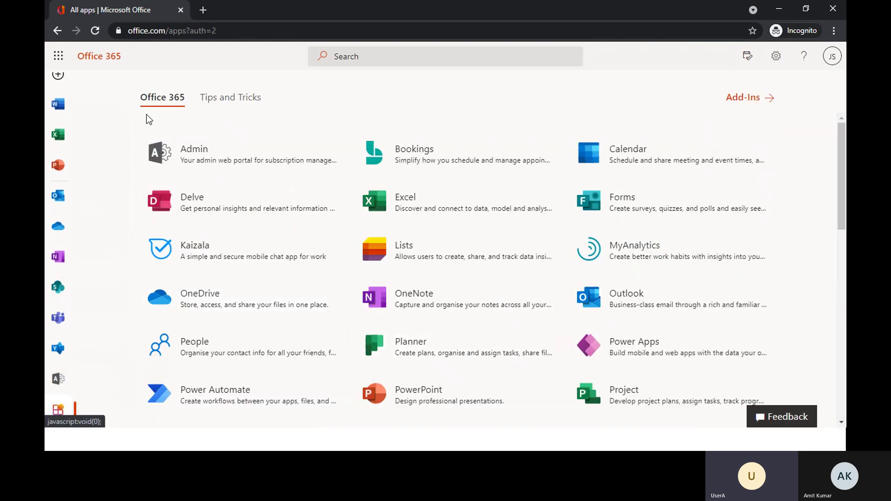
{"action": "left_click", "coordinate": [225, 151]}
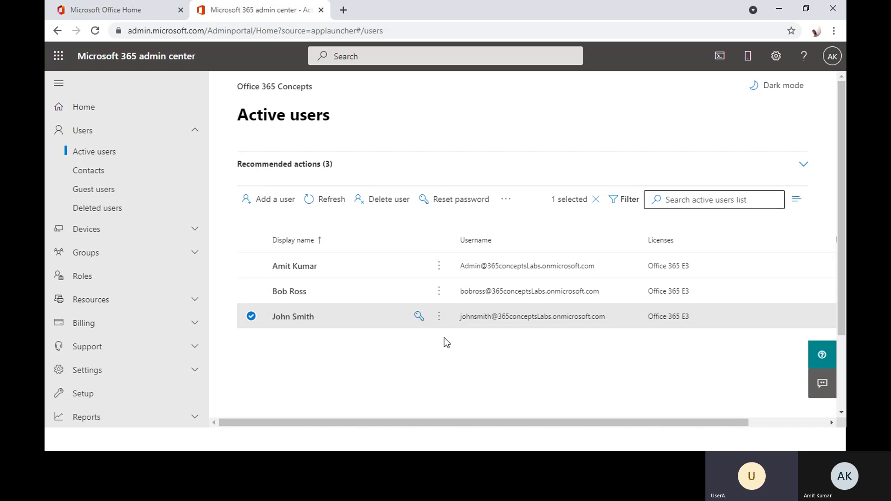
- Verify the third user's details list Teams Administrator under Roles
{"action": "left_click", "coordinate": [307, 317]}
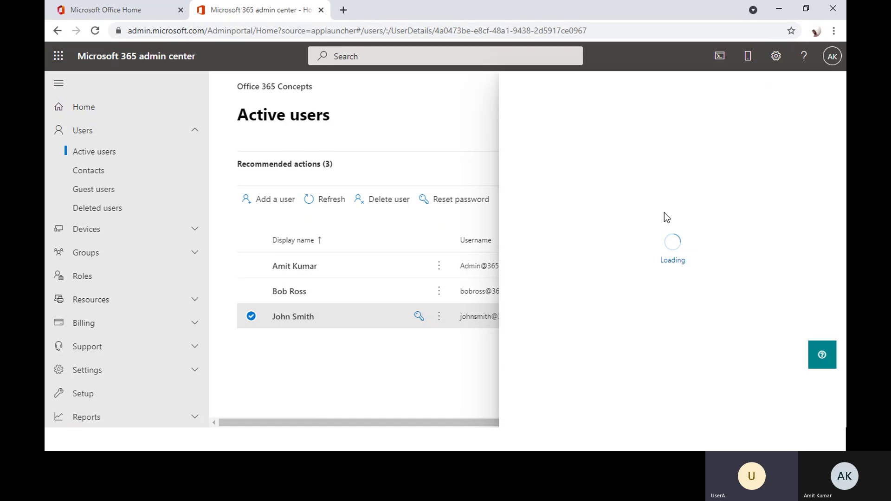
{"action": "scroll", "coordinate": [632, 296], "scroll_direction": "down", "scroll_amount": 5}
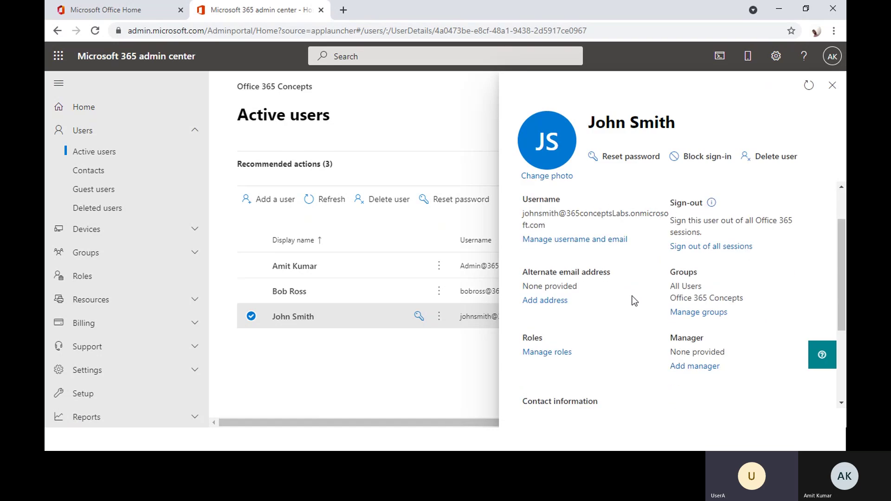
{"action": "scroll", "coordinate": [631, 297], "scroll_direction": "down", "scroll_amount": 1}
{"action": "scroll", "coordinate": [631, 297], "scroll_direction": "up", "scroll_amount": 3}
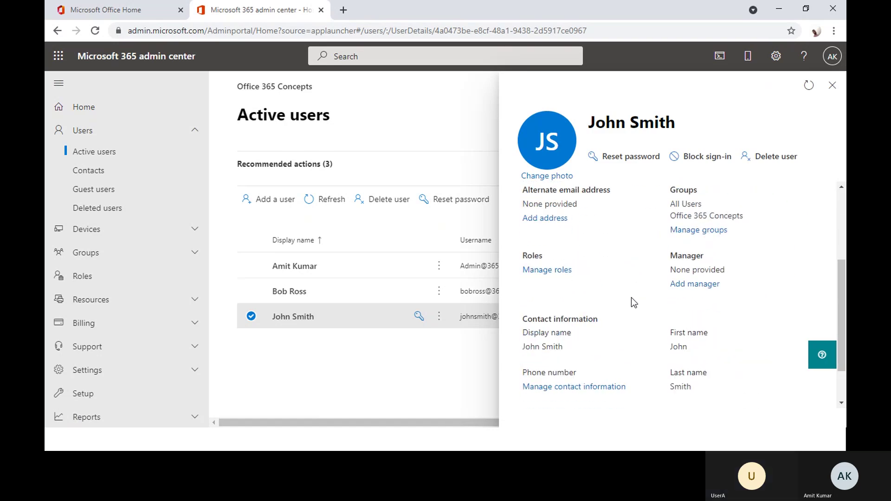
{"action": "scroll", "coordinate": [631, 297], "scroll_direction": "down", "scroll_amount": 2}
{"action": "scroll", "coordinate": [632, 297], "scroll_direction": "up", "scroll_amount": 1}
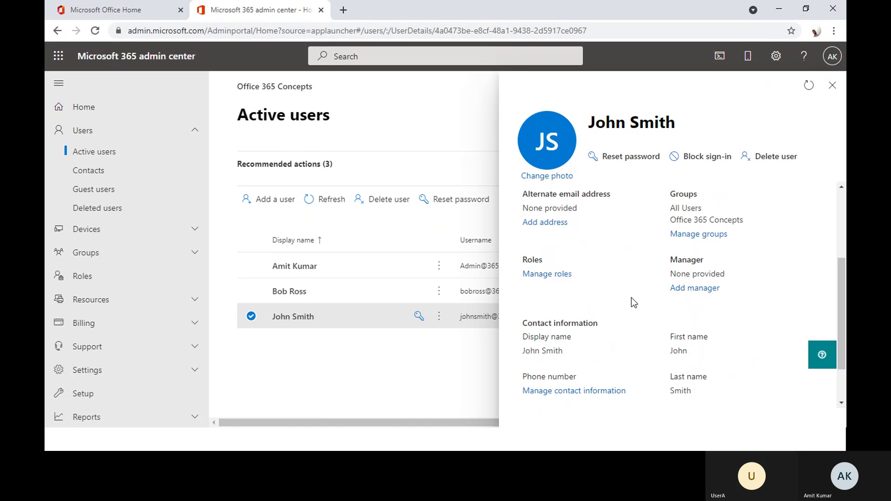
{"action": "scroll", "coordinate": [564, 308], "scroll_direction": "down", "scroll_amount": 5}
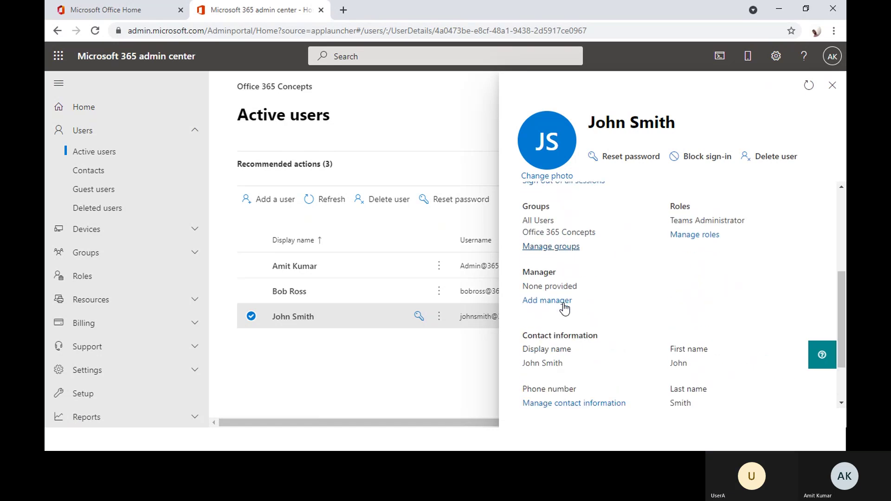
{"action": "scroll", "coordinate": [565, 309], "scroll_direction": "down", "scroll_amount": 1}
{"action": "scroll", "coordinate": [565, 308], "scroll_direction": "up", "scroll_amount": 3}
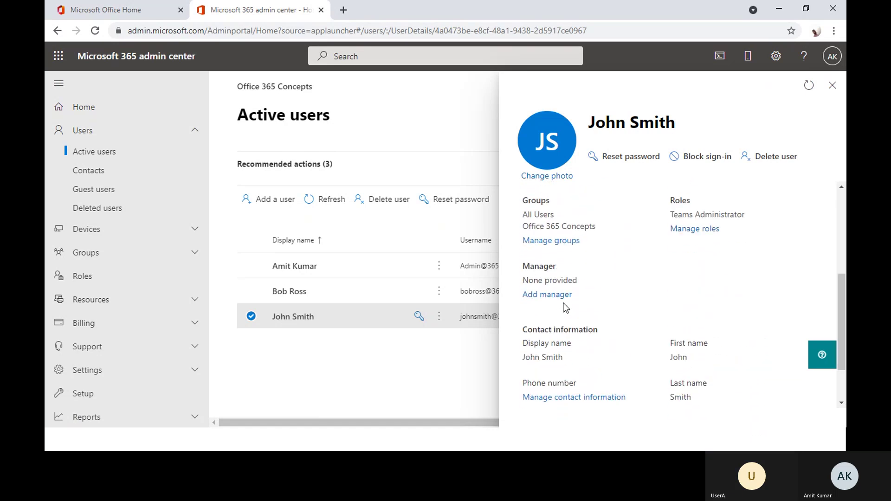
{"action": "mouse_move", "coordinate": [661, 266]}
{"action": "left_mouse_down"}
{"action": "mouse_move", "coordinate": [763, 266]}
{"action": "mouse_move", "coordinate": [674, 267]}
{"action": "left_mouse_up"}
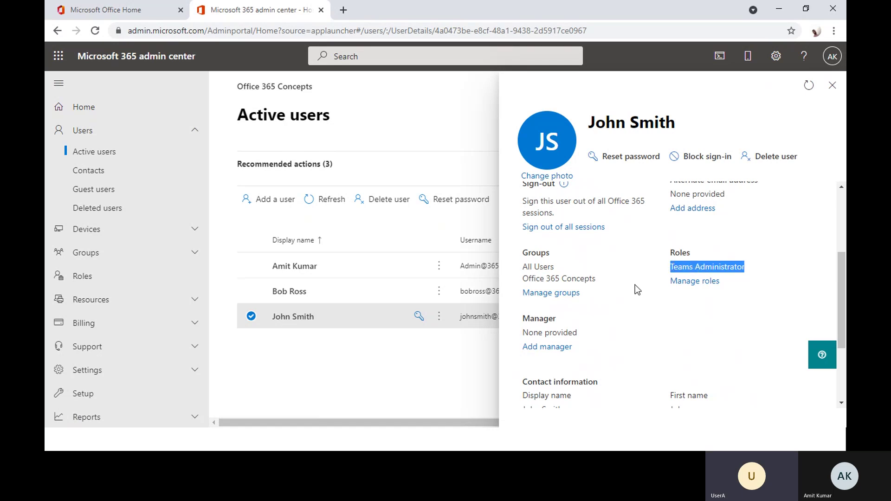
{"action": "key", "text": "alt+Tab"}
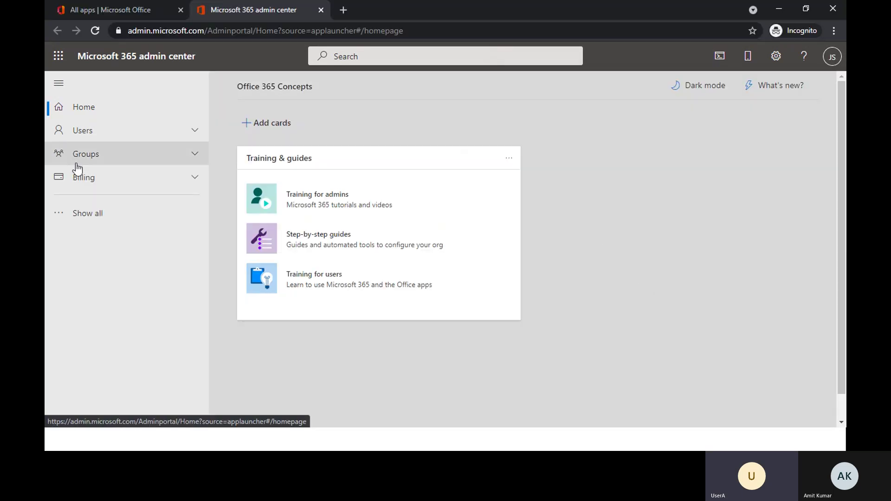
- Close the user details pane and open Users > Active users
{"action": "left_click", "coordinate": [139, 217]}
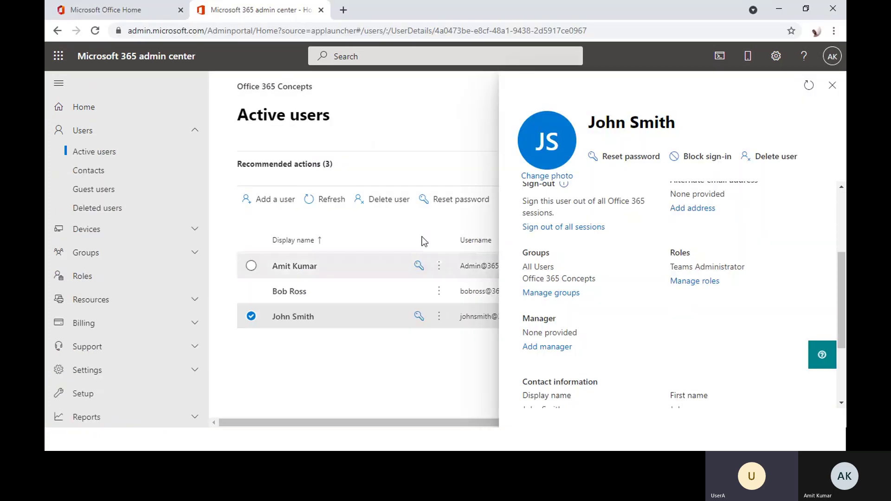
{"action": "left_click", "coordinate": [391, 219]}
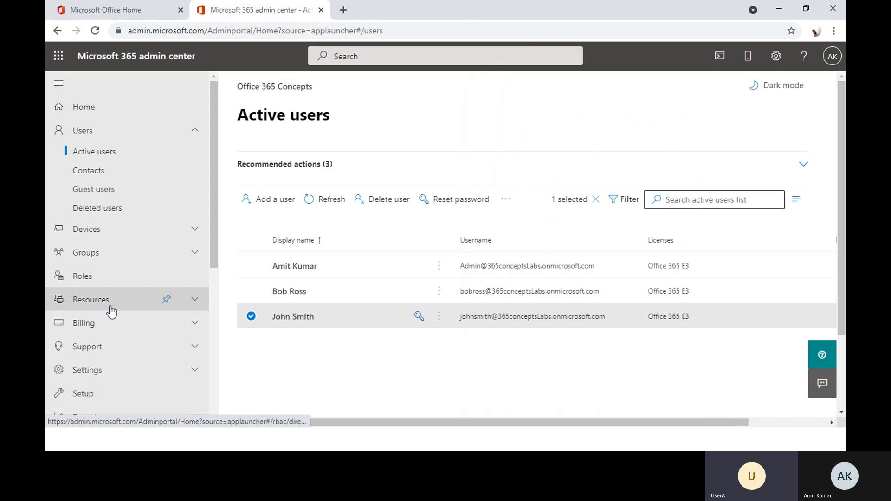
{"action": "scroll", "coordinate": [168, 302], "scroll_direction": "down", "scroll_amount": 6}
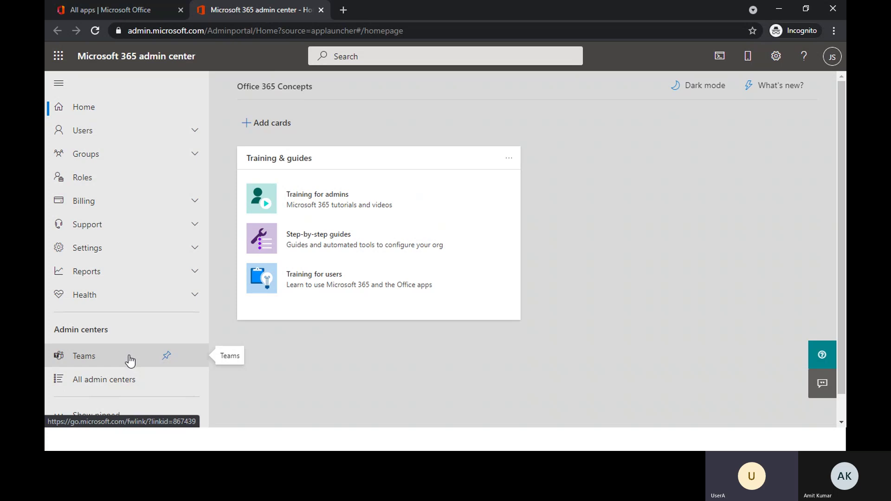
{"action": "left_click", "coordinate": [120, 136]}
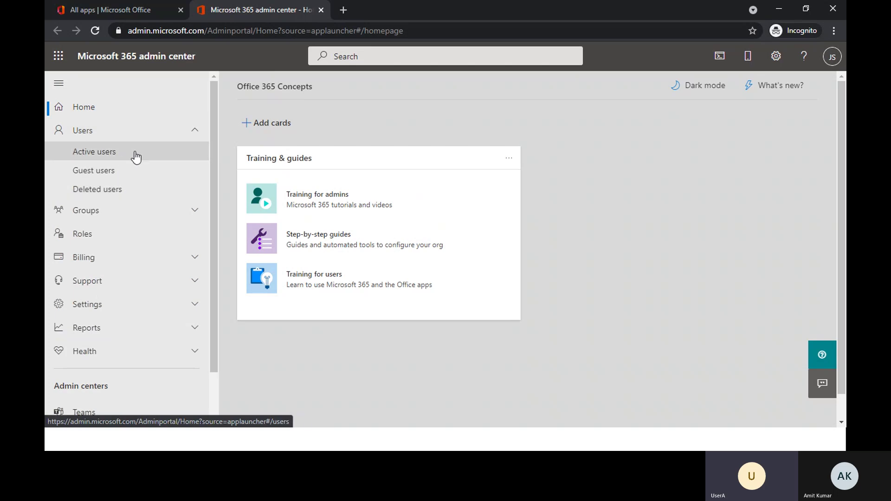
{"action": "left_click", "coordinate": [136, 158]}
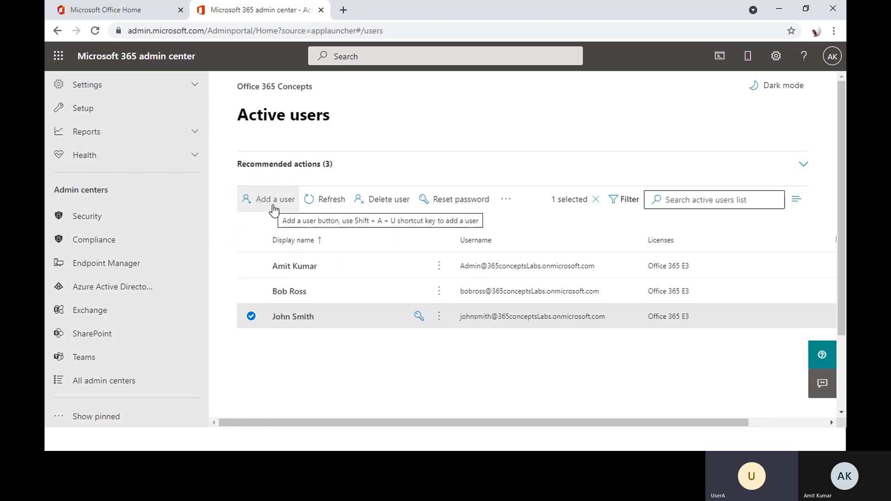
- Review the full user actions menu, then switch to the Teams Administrator's session
{"action": "left_click", "coordinate": [506, 199]}
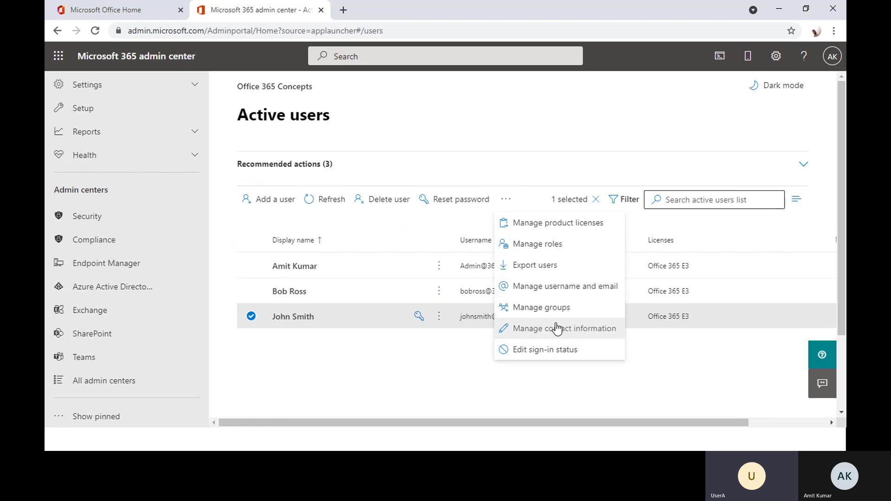
{"action": "left_click", "coordinate": [408, 375]}
{"action": "key", "text": "alt+Tab"}
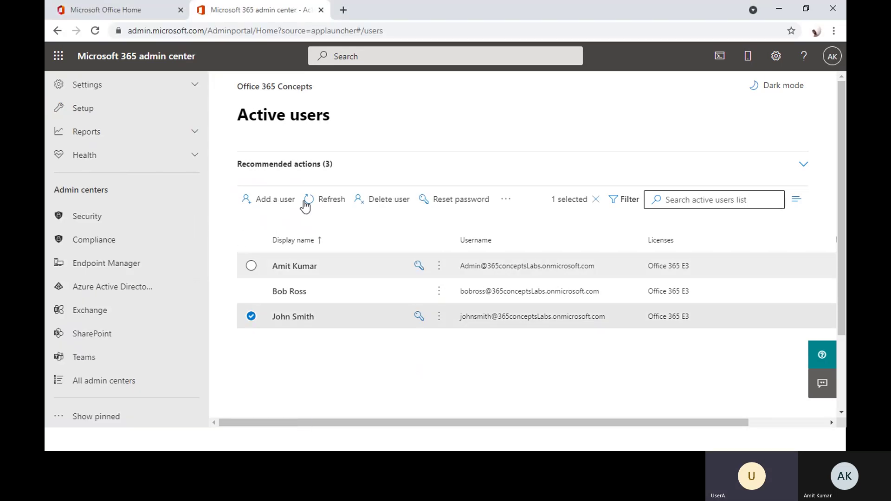
- Open the Roles page from the left navigation in the global admin's window
{"action": "scroll", "coordinate": [115, 253], "scroll_direction": "up", "scroll_amount": 1}
{"action": "scroll", "coordinate": [114, 253], "scroll_direction": "up", "scroll_amount": 5}
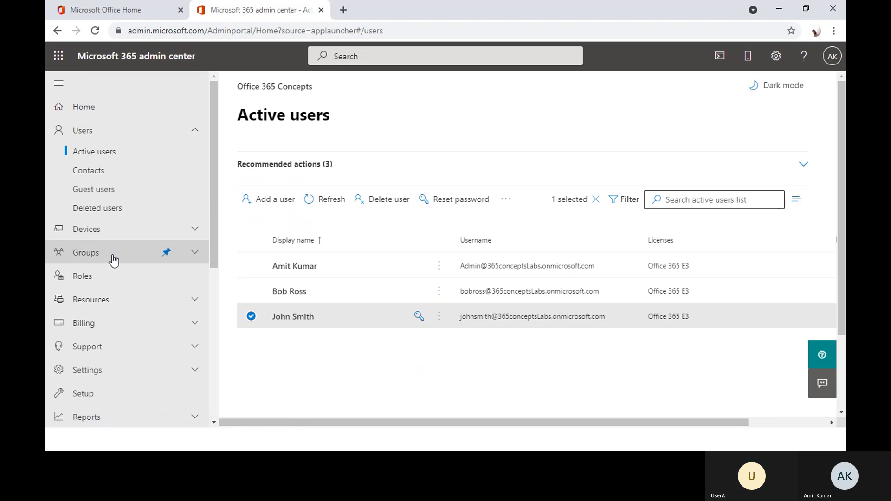
{"action": "left_click", "coordinate": [123, 278]}
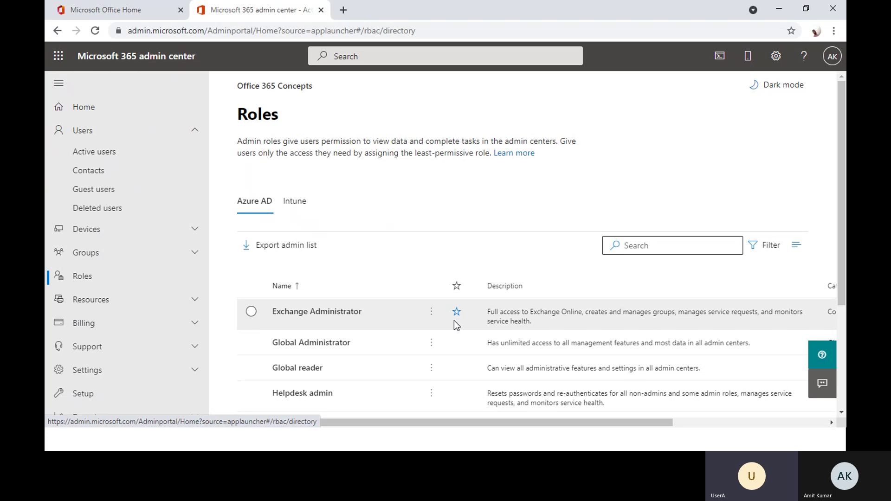
- Show all roles and open the Application admin role's details
{"action": "scroll", "coordinate": [454, 320], "scroll_direction": "down", "scroll_amount": 3}
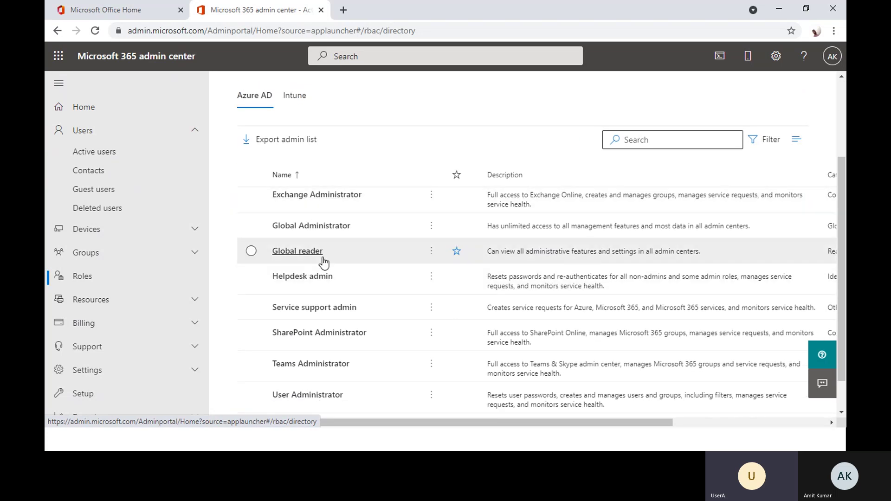
{"action": "scroll", "coordinate": [325, 291], "scroll_direction": "down", "scroll_amount": 1}
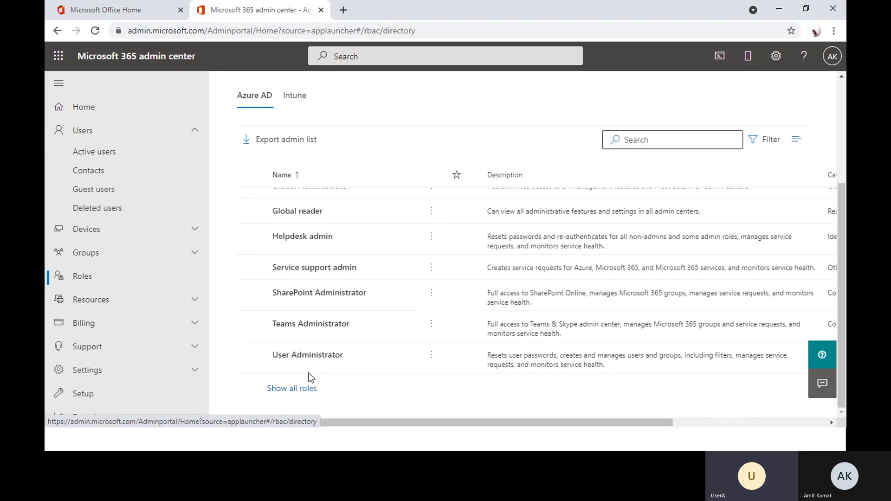
{"action": "left_click", "coordinate": [292, 389]}
{"action": "scroll", "coordinate": [365, 306], "scroll_direction": "down", "scroll_amount": 10}
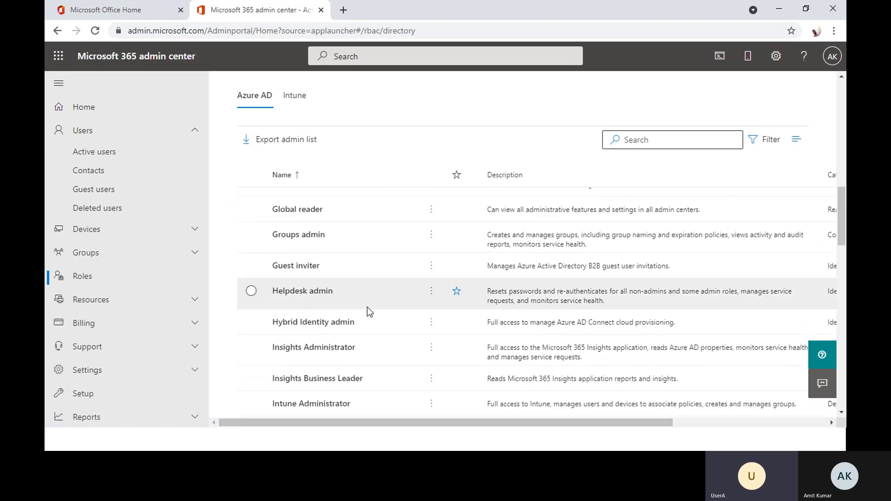
{"action": "scroll", "coordinate": [367, 310], "scroll_direction": "down", "scroll_amount": 10}
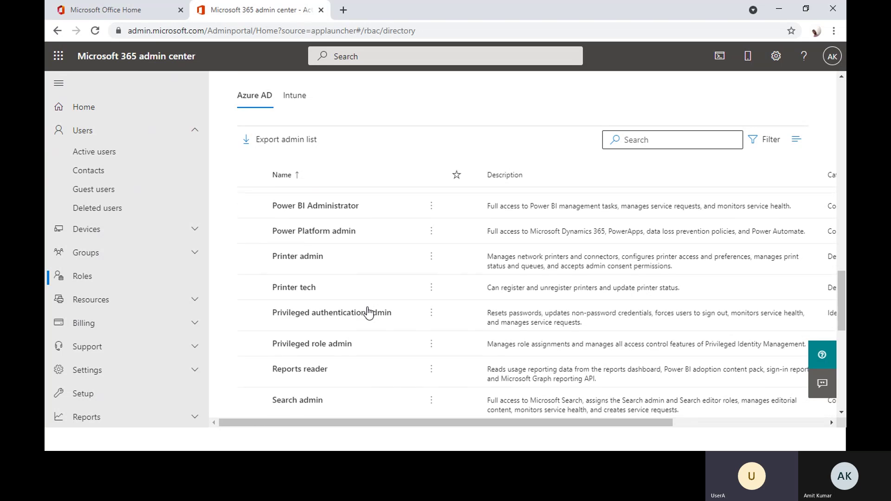
{"action": "scroll", "coordinate": [368, 310], "scroll_direction": "down", "scroll_amount": 8}
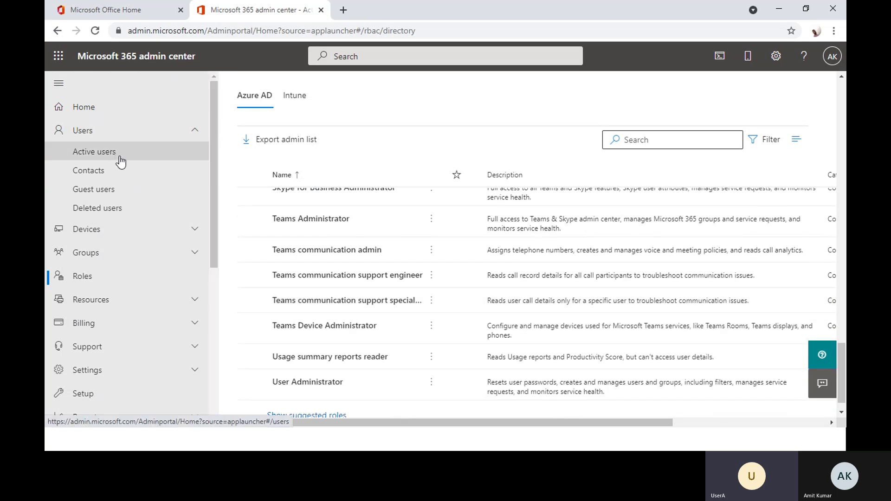
{"action": "scroll", "coordinate": [361, 293], "scroll_direction": "up", "scroll_amount": 12}
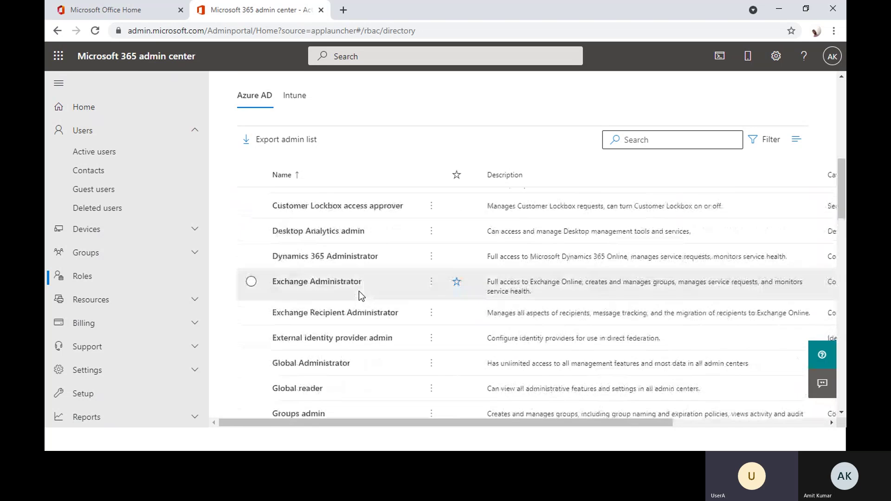
{"action": "scroll", "coordinate": [358, 291], "scroll_direction": "up", "scroll_amount": 6}
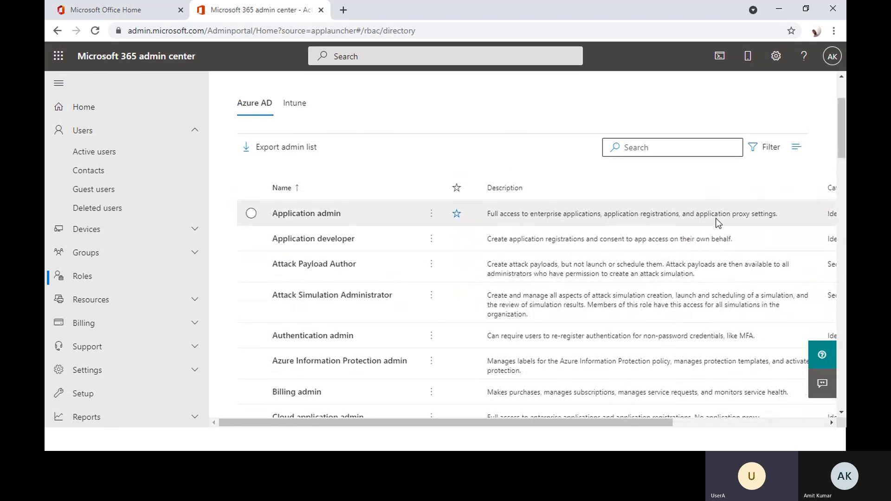
{"action": "left_click", "coordinate": [748, 220]}
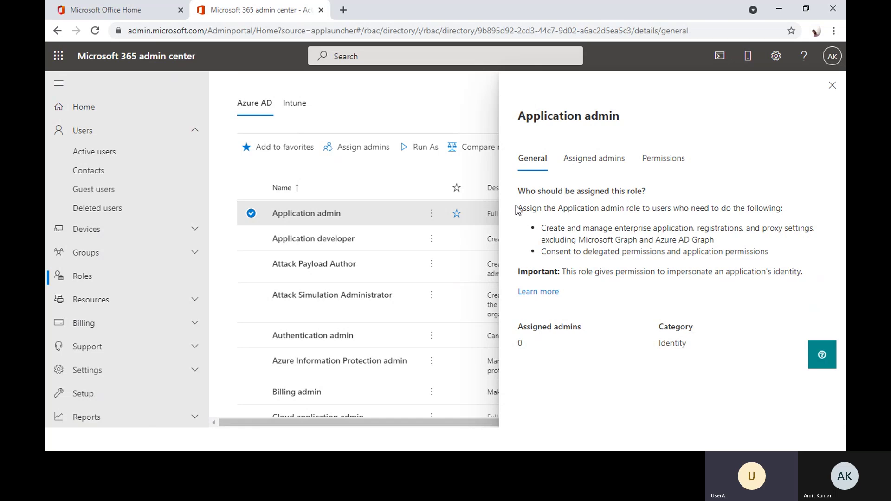
- Review the Application admin role description, then view its Assigned admins list, which is empty
{"action": "left_click_drag", "start_coordinate": [518, 209], "coordinate": [786, 260]}
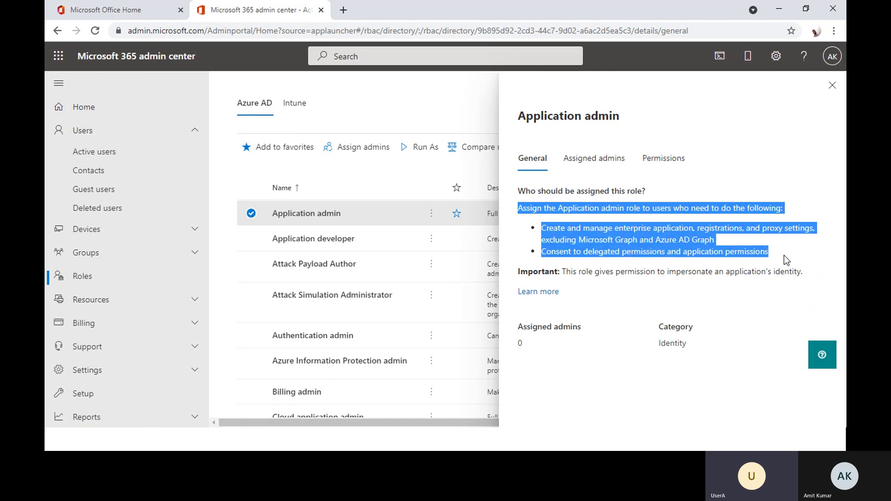
{"action": "left_click", "coordinate": [782, 255]}
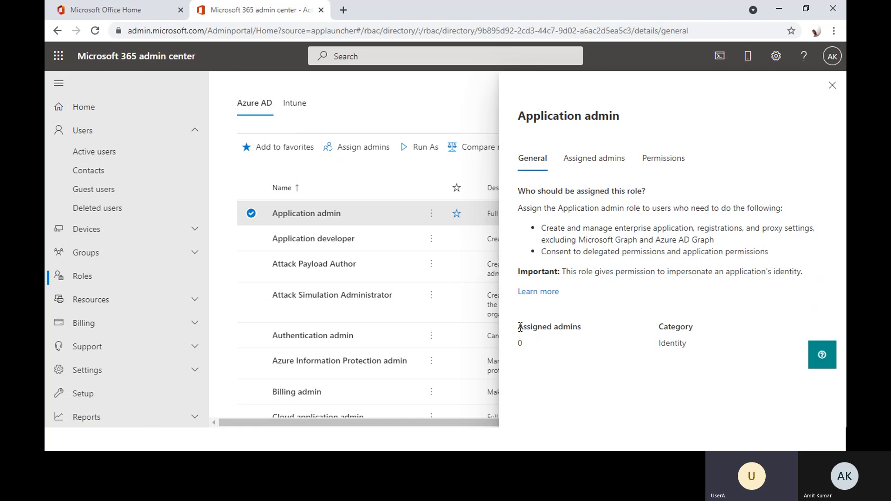
{"action": "left_click_drag", "start_coordinate": [518, 326], "coordinate": [584, 331]}
{"action": "left_click", "coordinate": [531, 350]}
{"action": "left_click", "coordinate": [595, 158]}
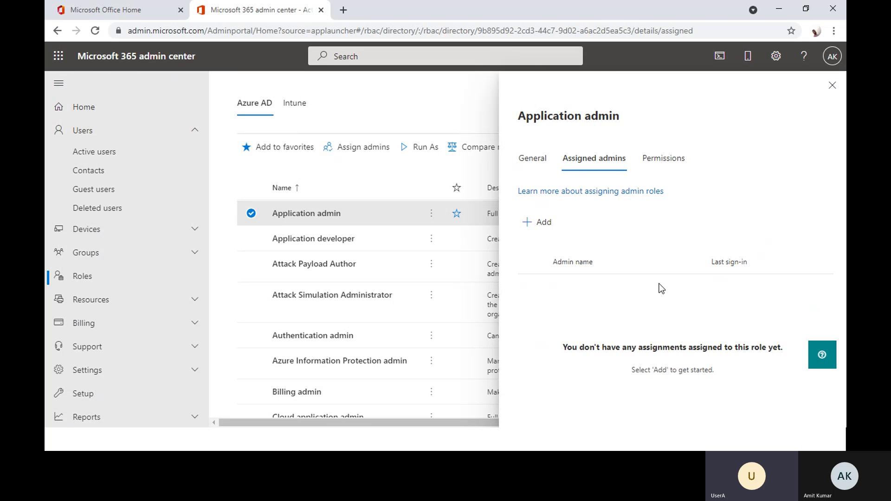
- Assign the user who isn't Teams Administrator as Application admin, then close the Add admins panel
{"action": "left_click", "coordinate": [538, 222]}
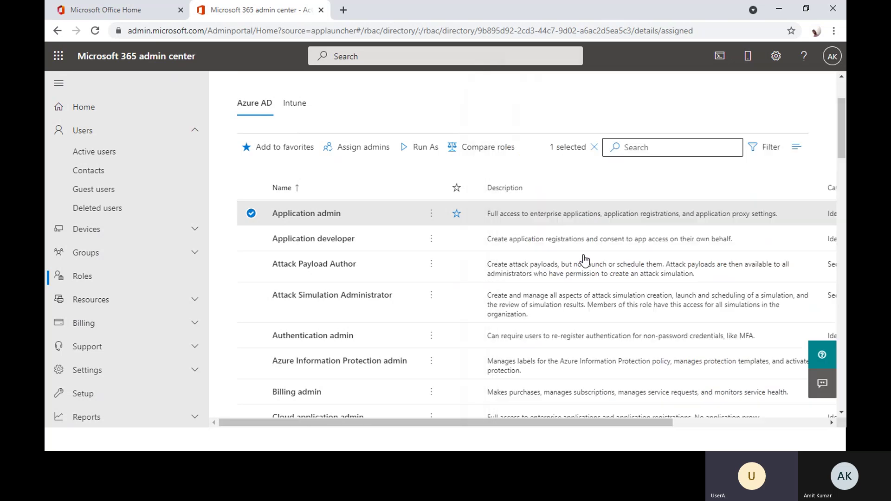
{"action": "left_click", "coordinate": [587, 188]}
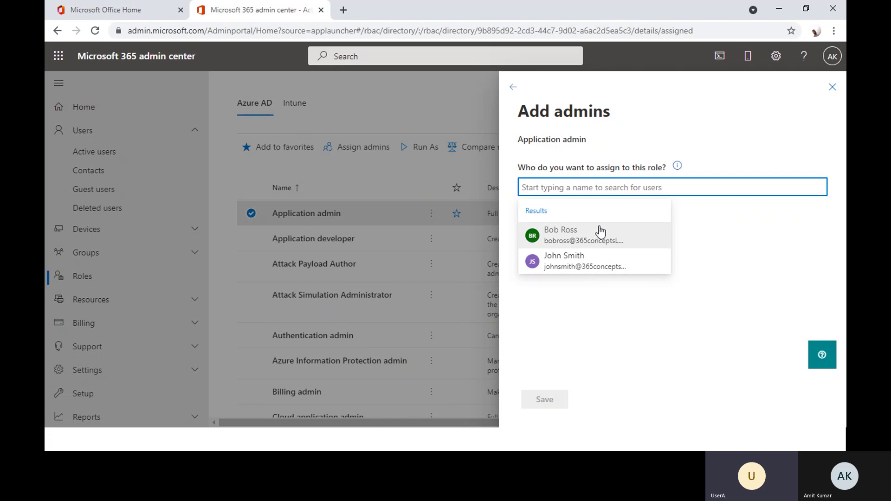
{"action": "left_click", "coordinate": [600, 235]}
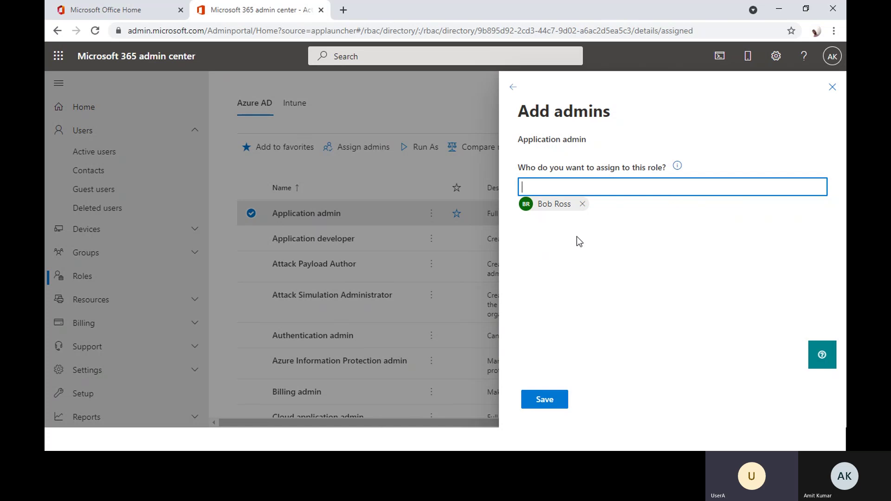
{"action": "left_click", "coordinate": [832, 87]}
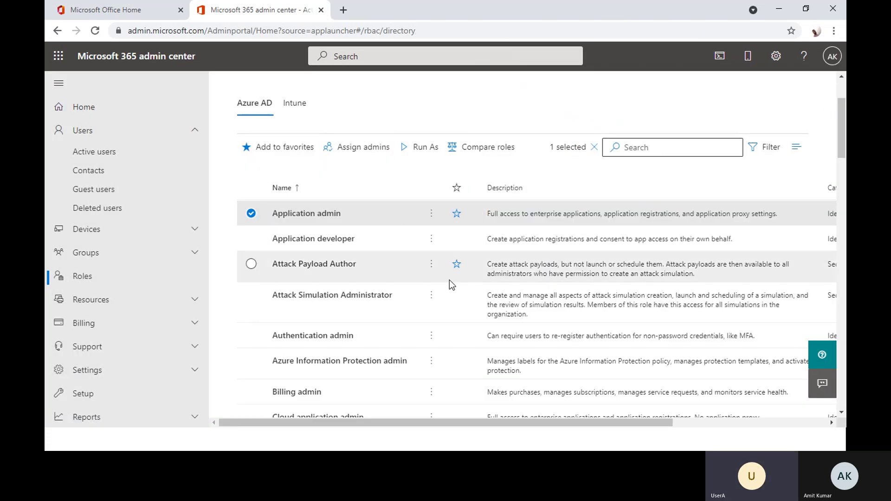
- Revisit the Teams Administrator's restricted Active users view in the Incognito window, then switch to the summary slide
{"action": "scroll", "coordinate": [450, 281], "scroll_direction": "down", "scroll_amount": 2}
{"action": "scroll", "coordinate": [450, 284], "scroll_direction": "up", "scroll_amount": 3}
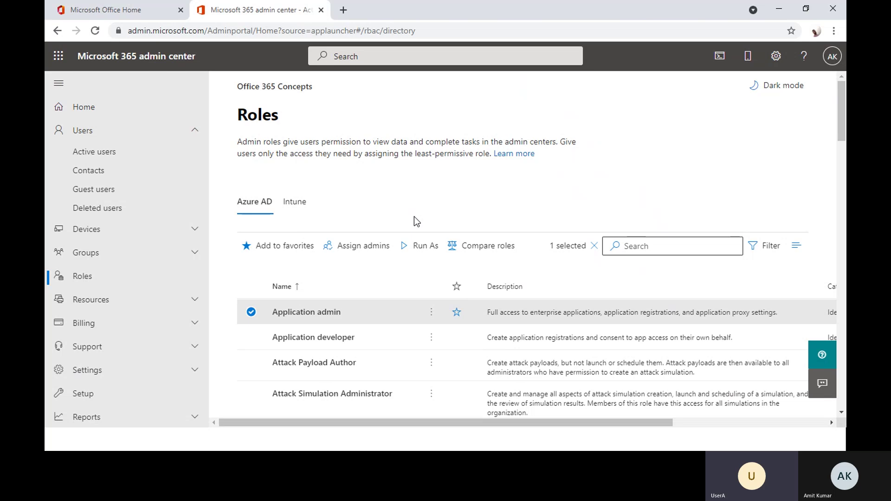
{"action": "key", "text": "alt+Tab"}
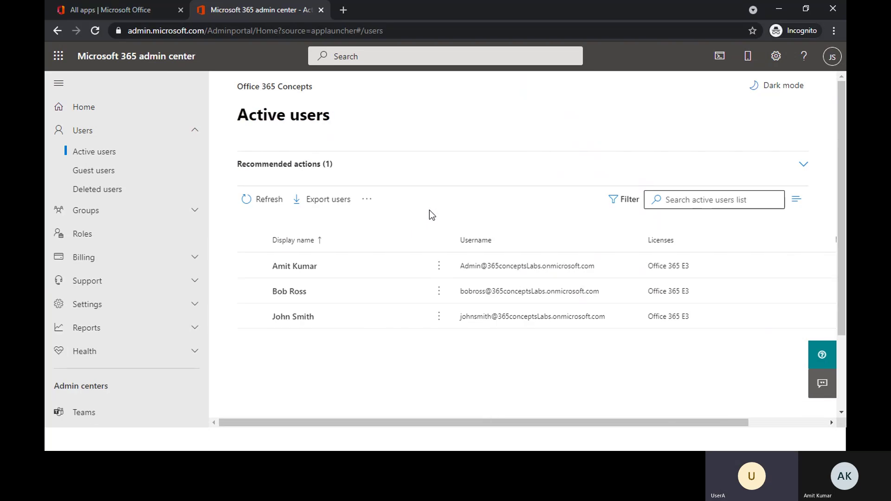
{"action": "key", "text": "alt+Tab"}
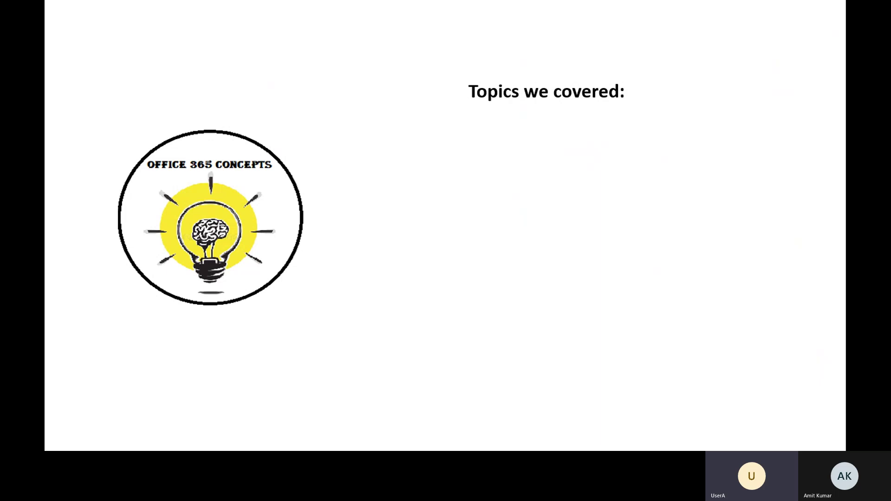
- Reveal 'Admin roles in Office 365', 'Assign roles to the user accounts' and next section 'User accounts states'
{"action": "key", "text": "Right"}
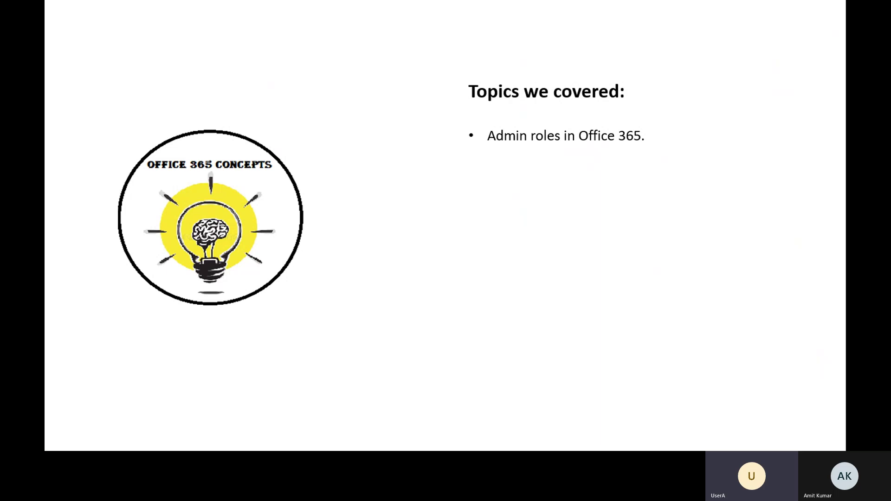
{"action": "key", "text": "Right"}
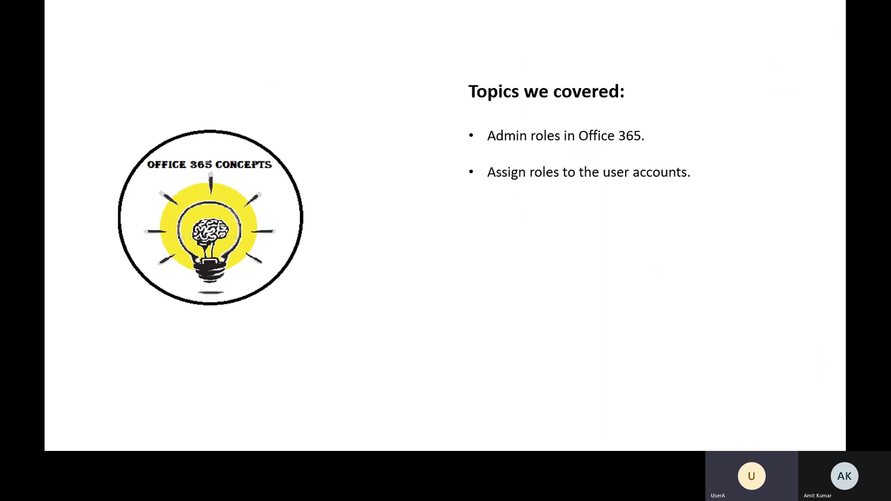
{"action": "key", "text": "Right"}
{"action": "key", "text": "Right"}
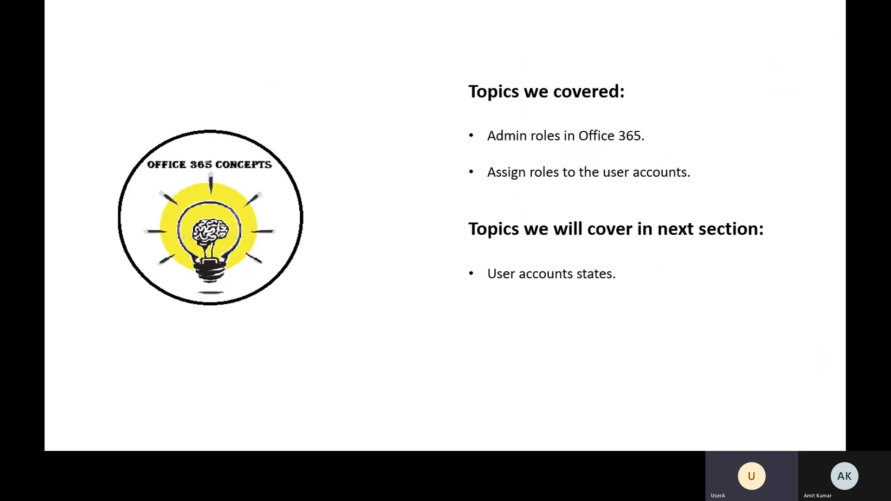